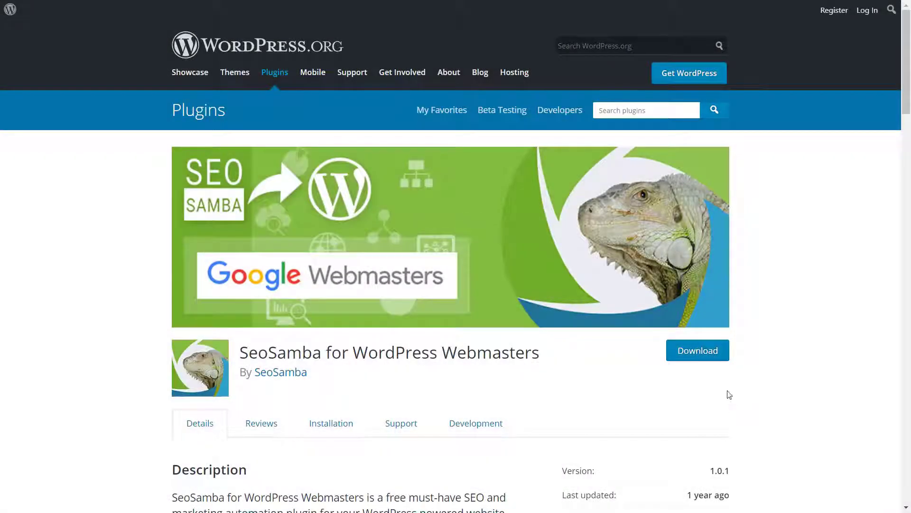
Download the SeoSamba for WordPress Webmasters plugin zip and save it to a folder
left_click(707, 355)
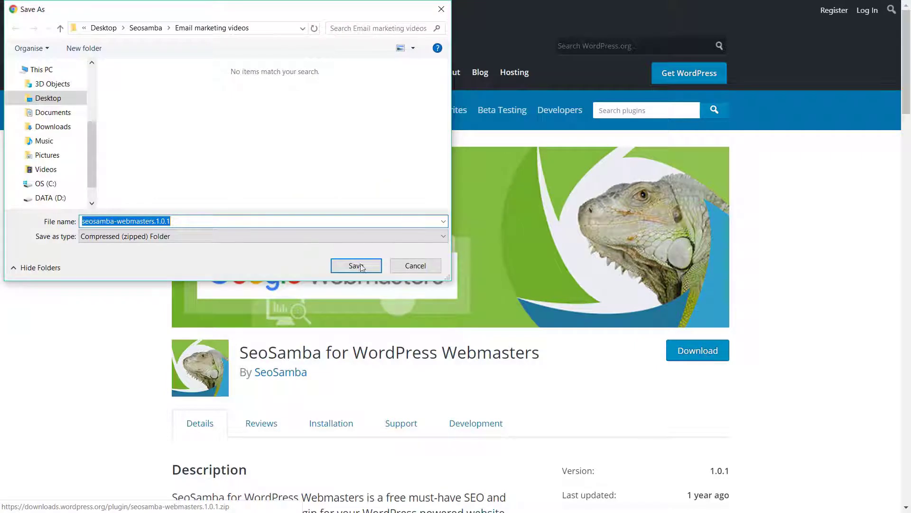
left_click(357, 266)
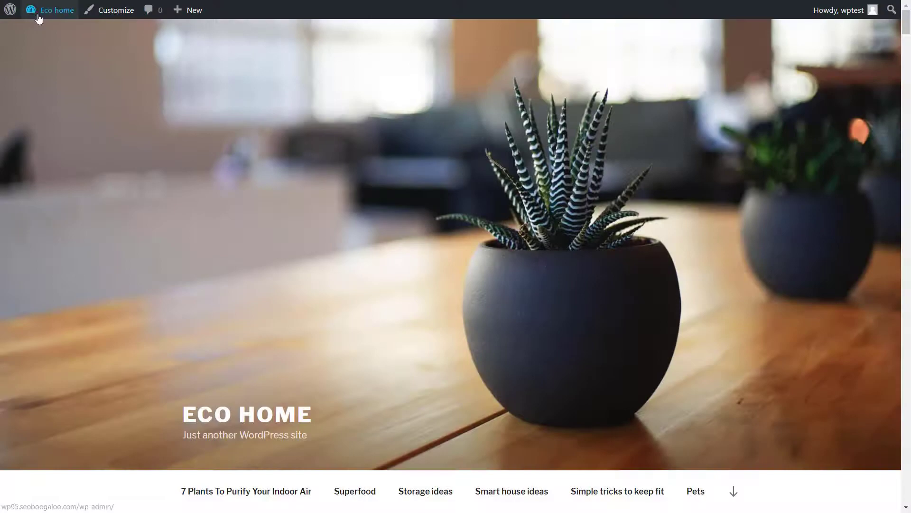
Upload seosamba-webmasters.1.0.1.zip through Plugins > Add New > Upload Plugin and install it
mouse_move(51, 10)
left_click(36, 31)
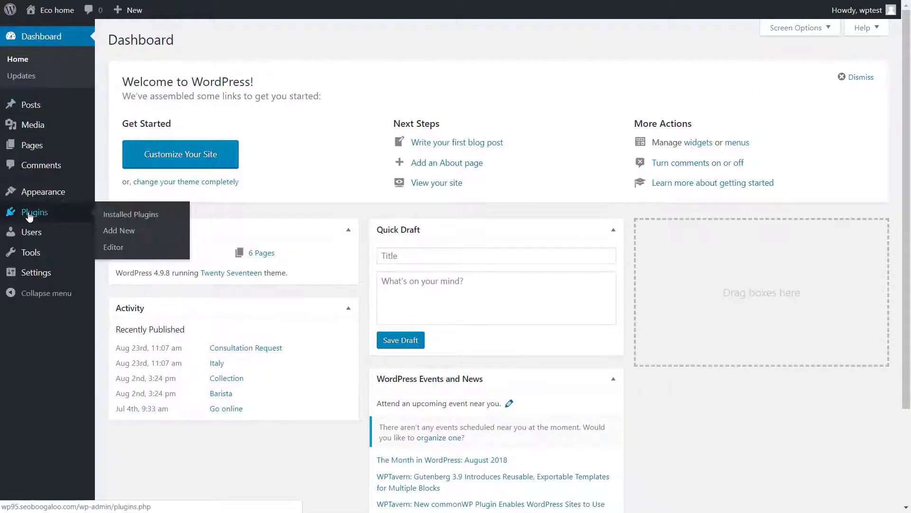
left_click(33, 212)
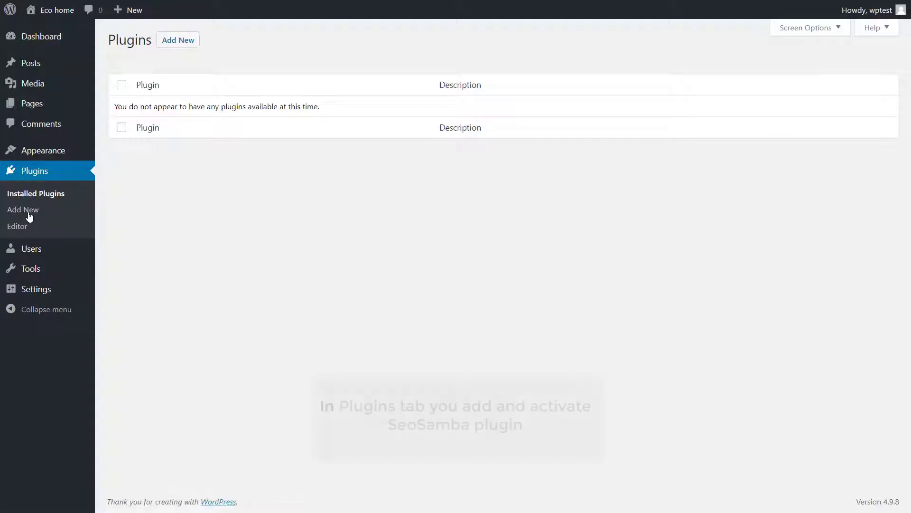
left_click(178, 40)
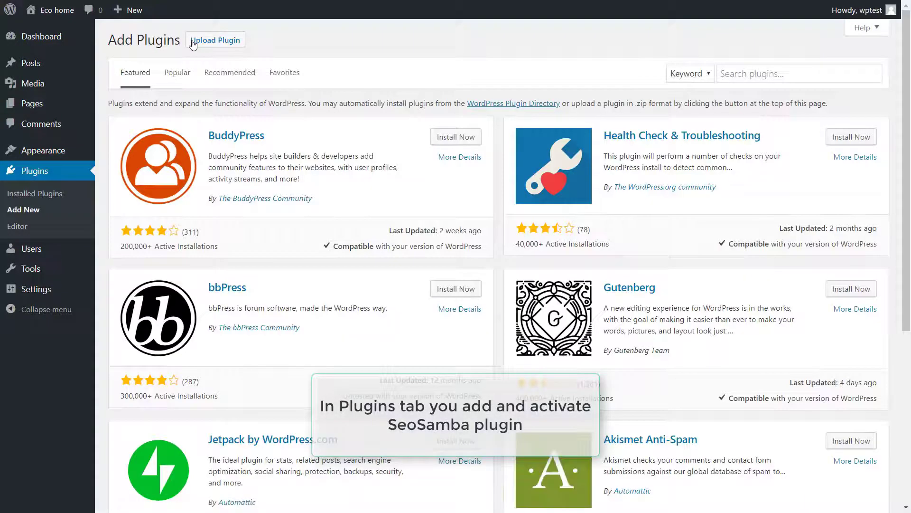
left_click(194, 43)
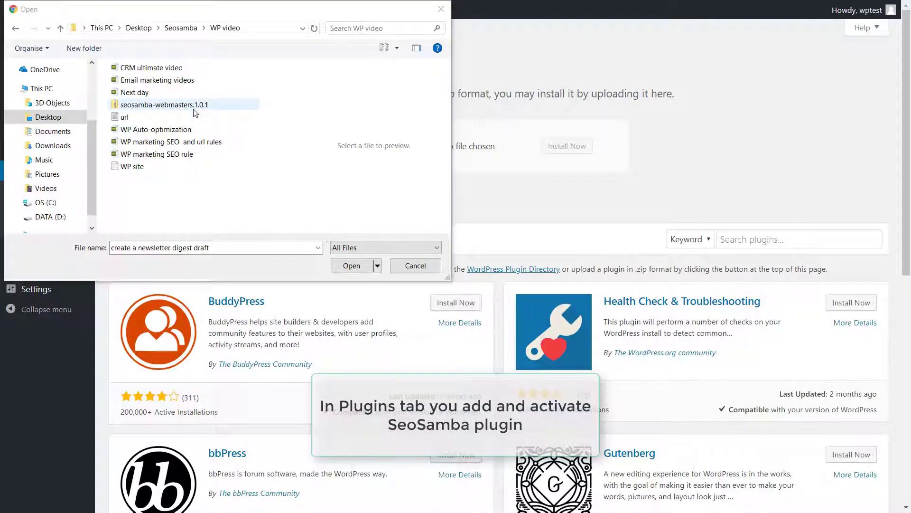
left_click(163, 105)
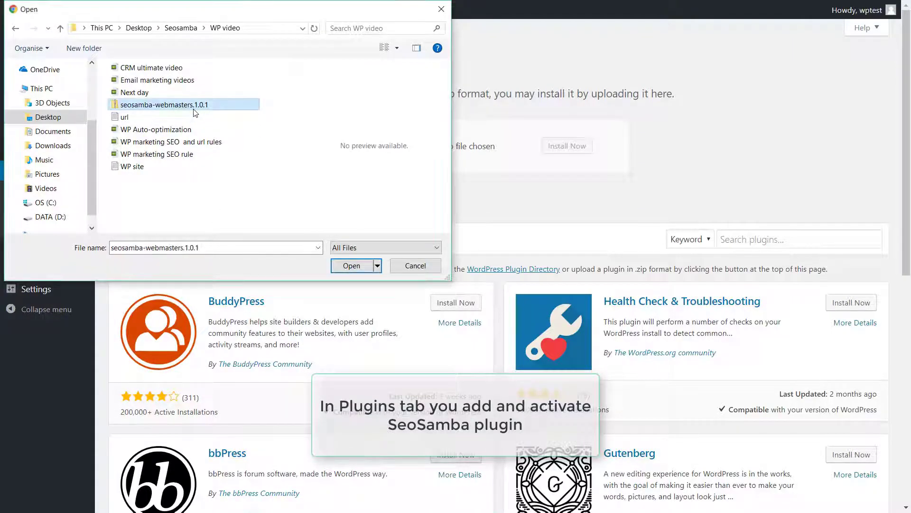
left_click(352, 266)
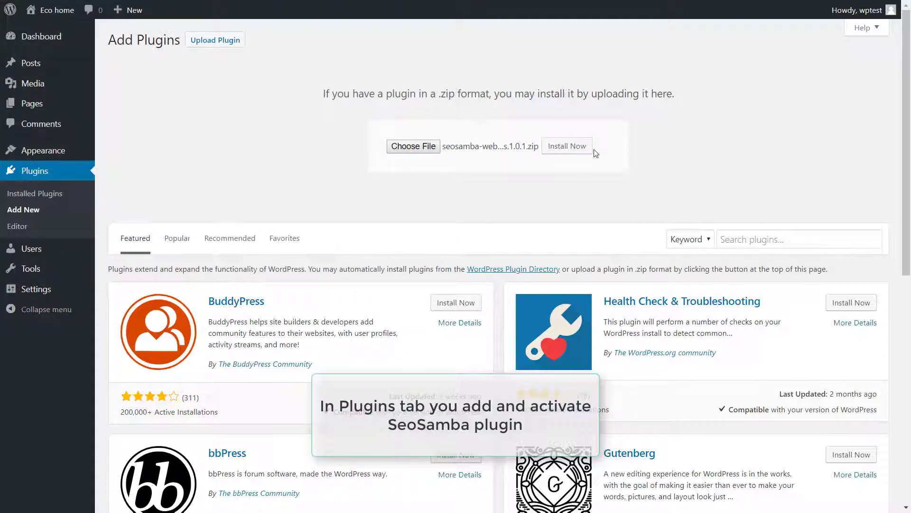
left_click(569, 146)
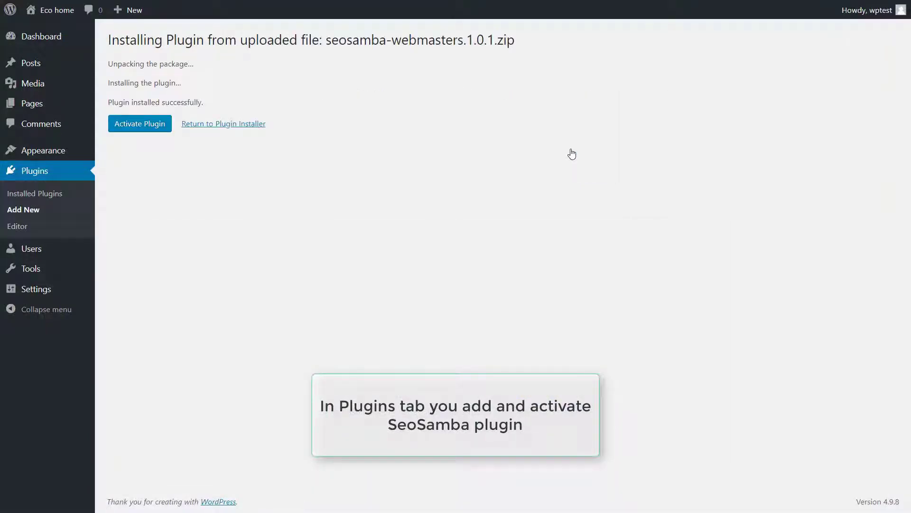
Activate the SeoSamba plugin, then confirm the General settings and the Post name permalinks
left_click(146, 127)
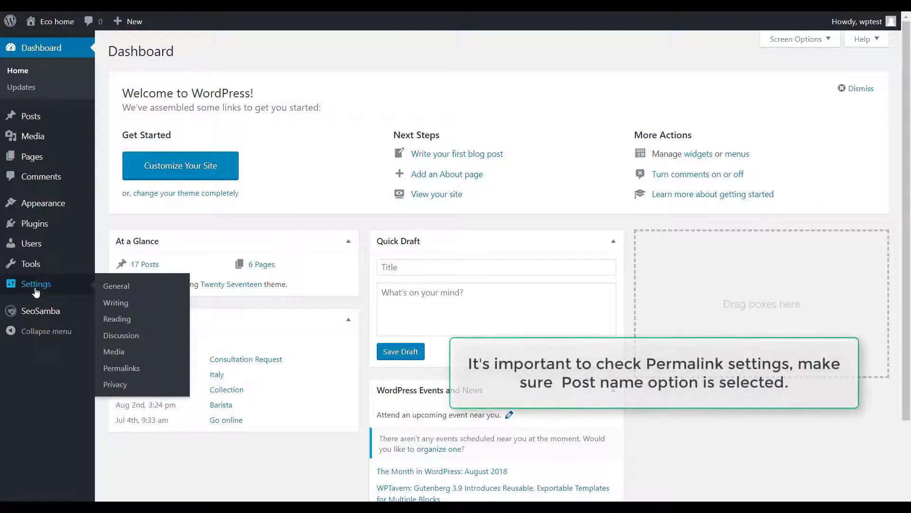
left_click(35, 283)
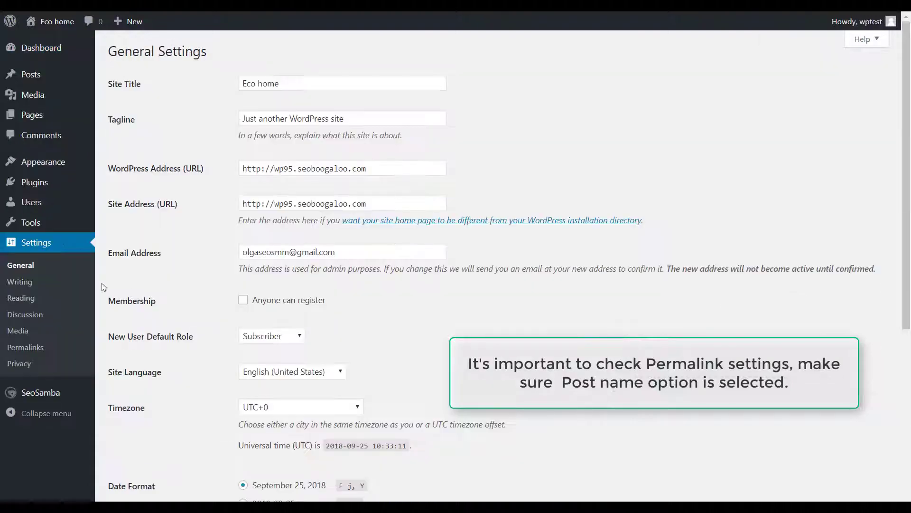
left_click(26, 347)
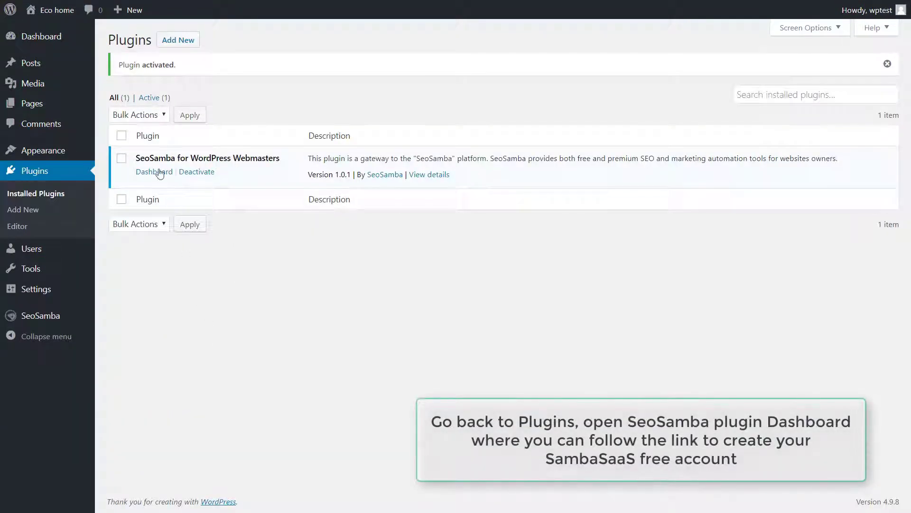
From the plugin dashboard, sign up with e-mail, password and full name, accepting the terms
left_click(153, 172)
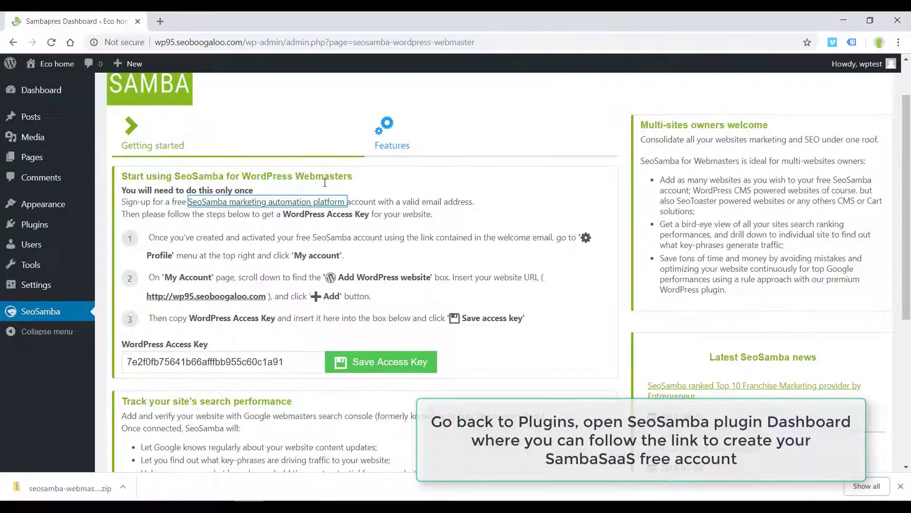
left_click(267, 201)
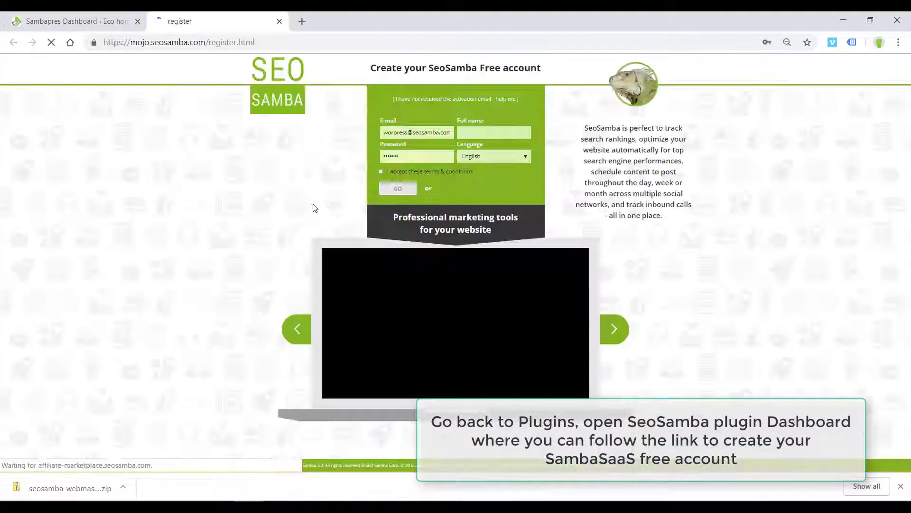
left_click(416, 132)
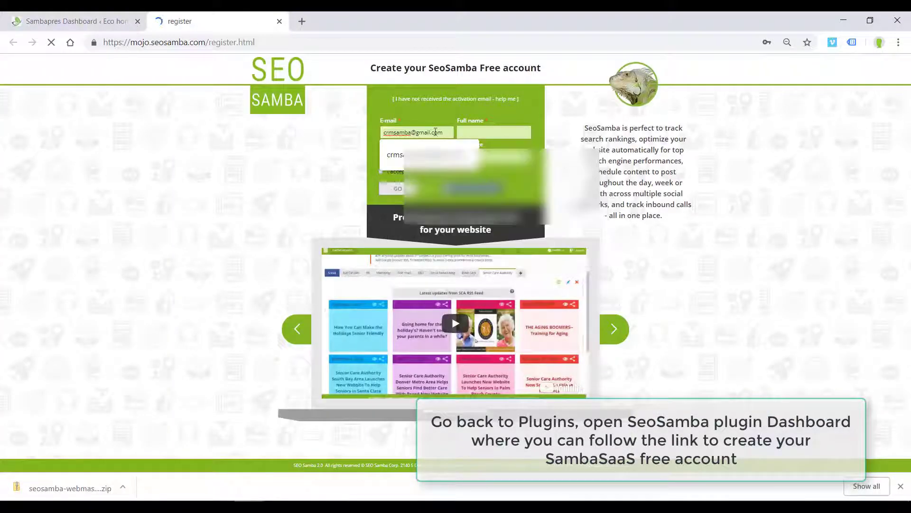
left_click(417, 156)
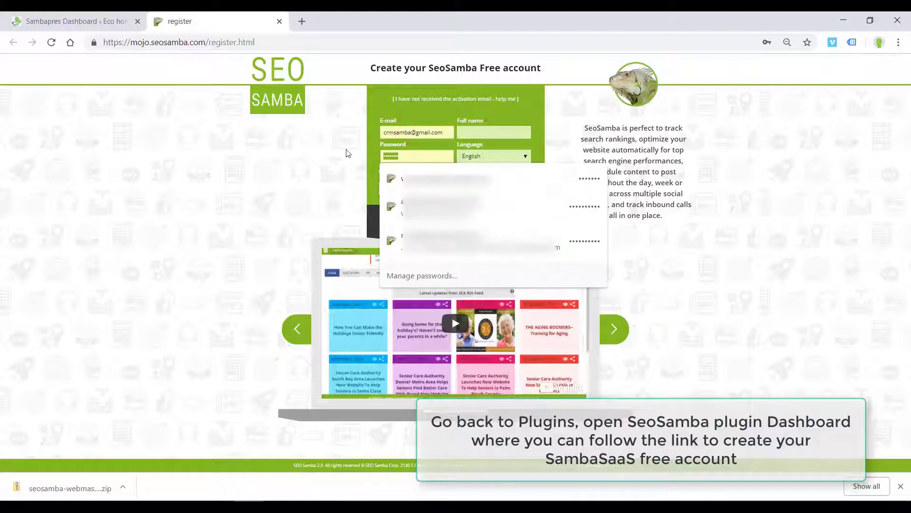
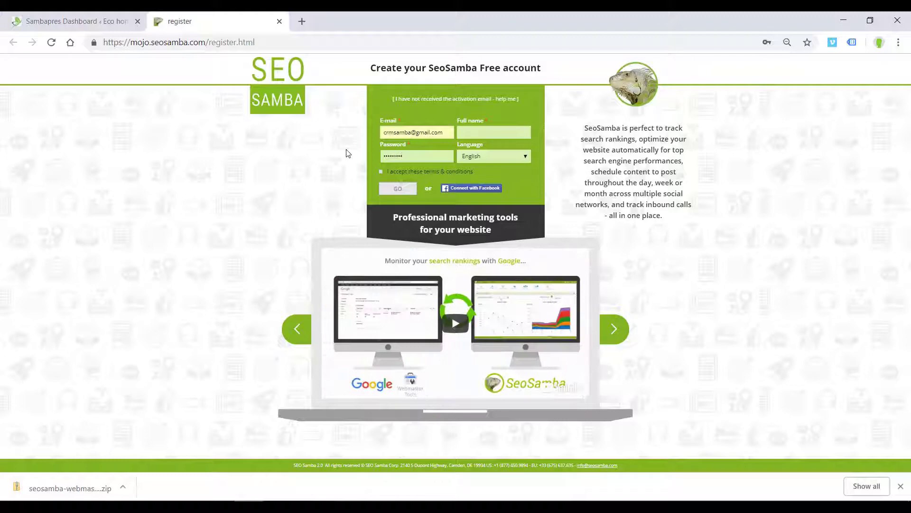
left_click(527, 133)
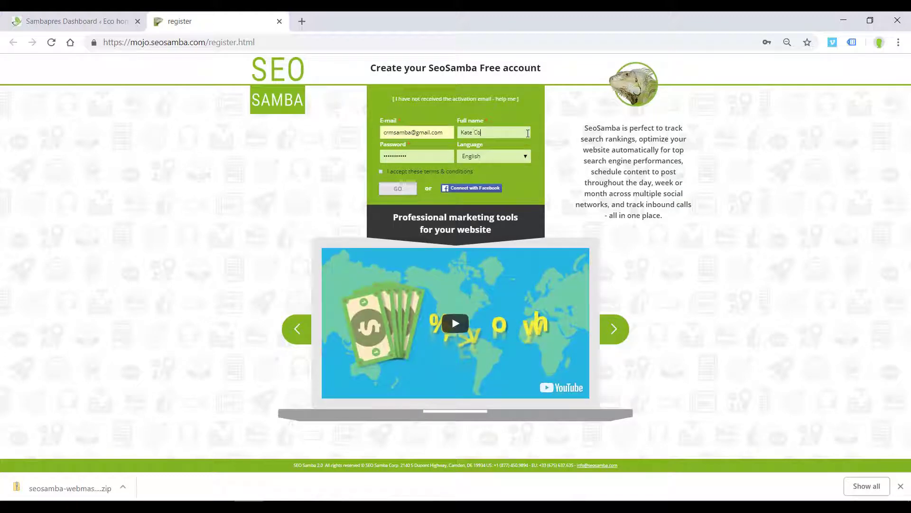
type("s")
left_click(381, 172)
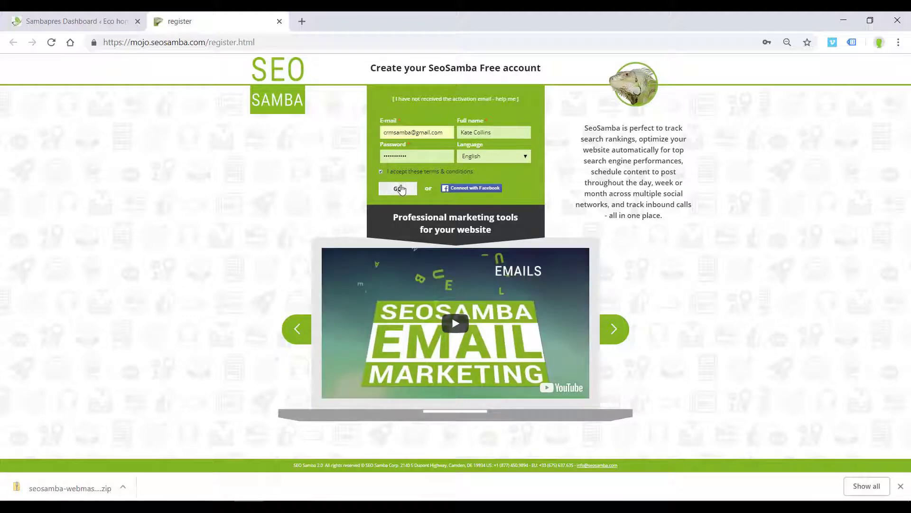
left_click(401, 188)
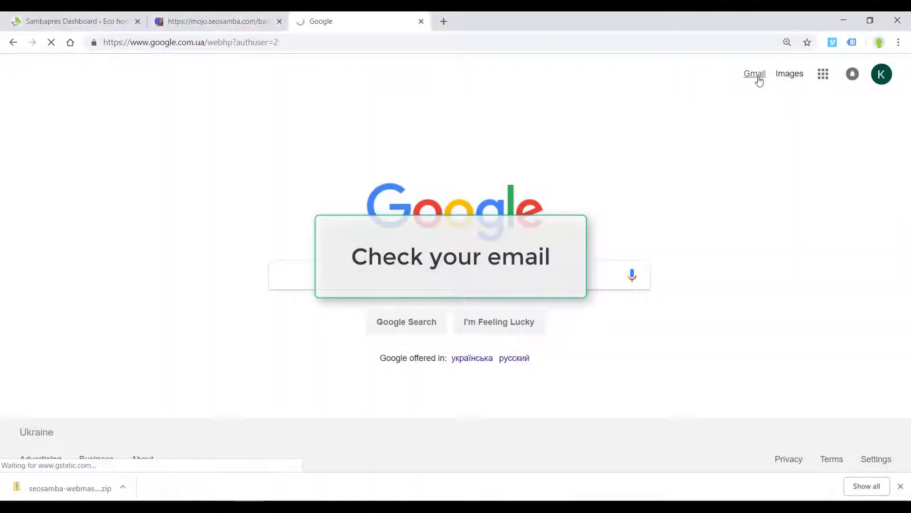
Open the 'Good job: You've just created a SeoSamba account' email in the Gmail inbox
left_click(754, 74)
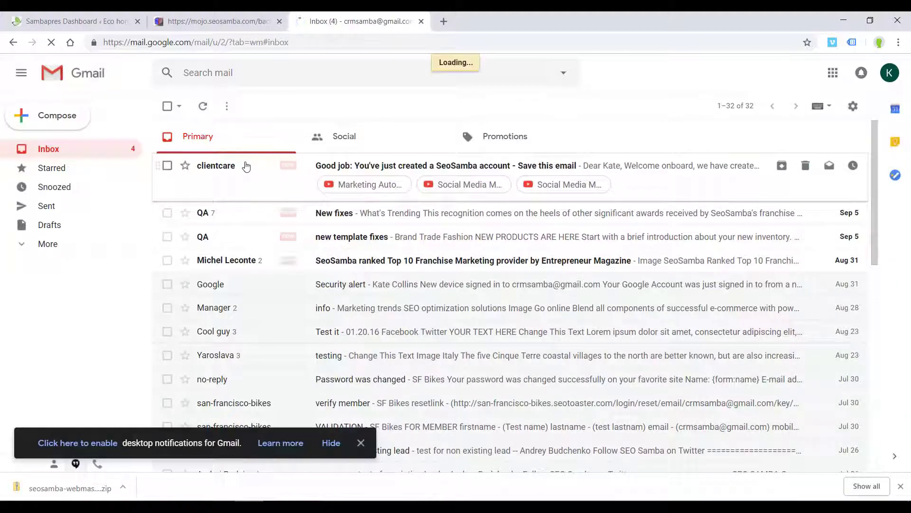
left_click(246, 165)
scroll(343, 230, "down", 1)
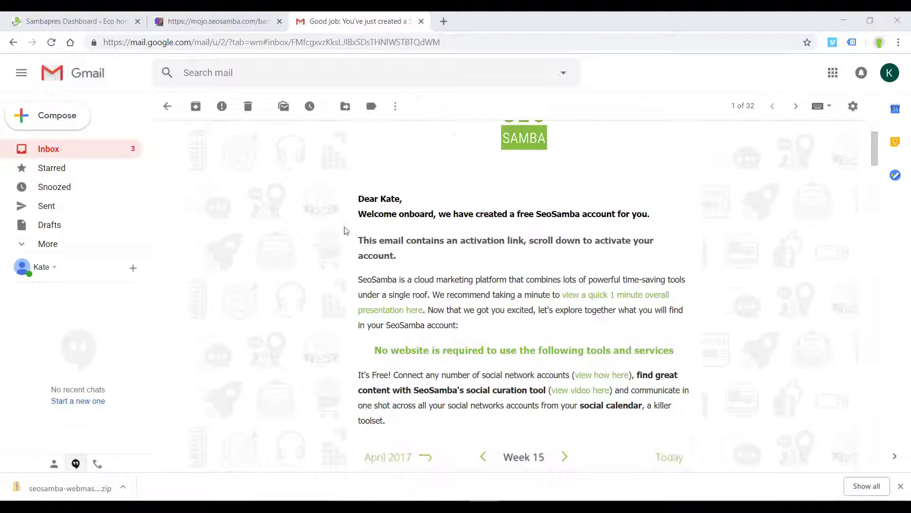
scroll(369, 265, "down", 1)
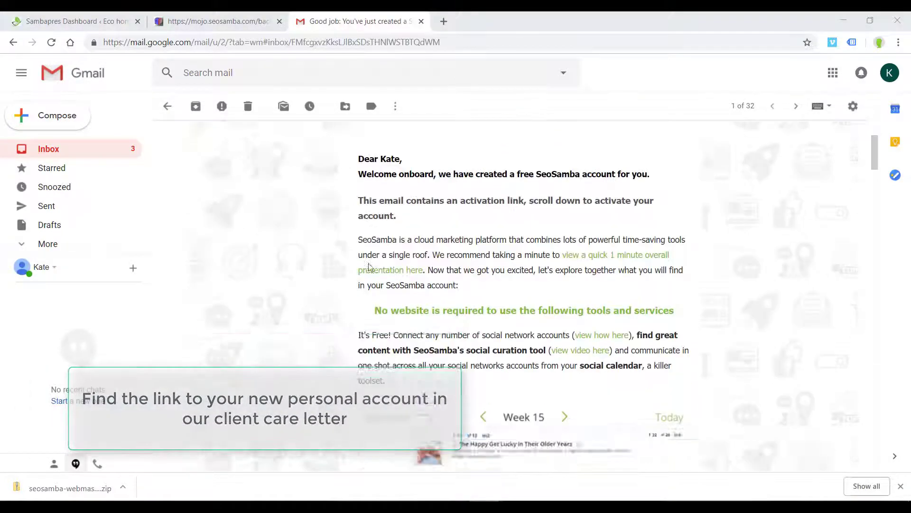
scroll(369, 266, "down", 5)
scroll(369, 266, "down", 5)
scroll(369, 266, "down", 5)
scroll(369, 266, "down", 5)
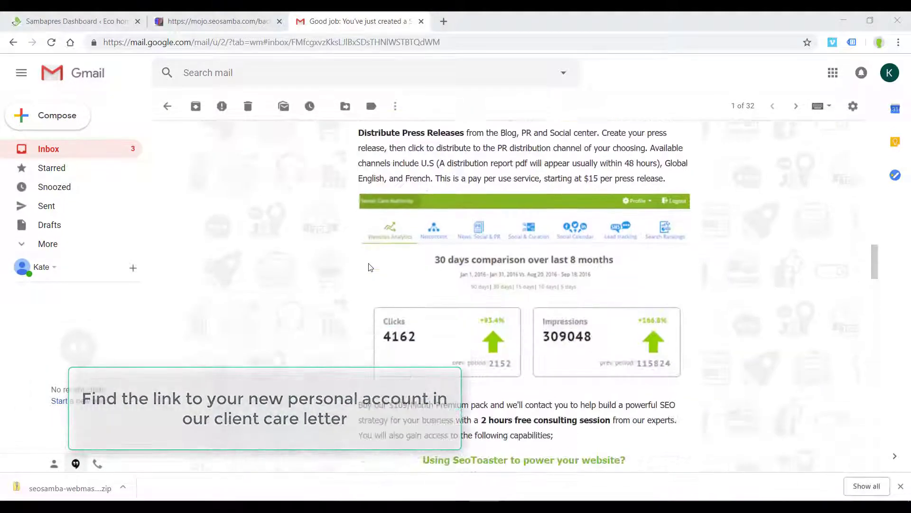
scroll(369, 267, "down", 5)
scroll(369, 266, "up", 2)
scroll(368, 266, "down", 4)
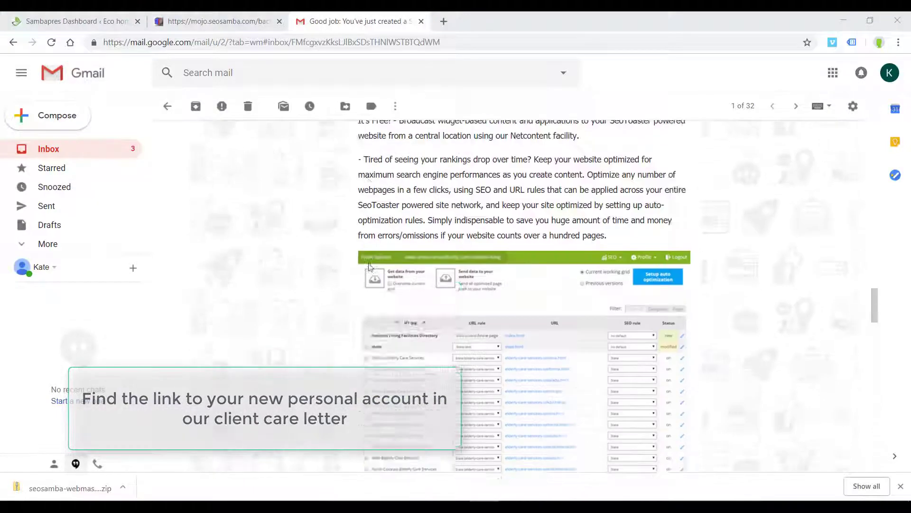
scroll(369, 266, "down", 5)
scroll(369, 267, "down", 2)
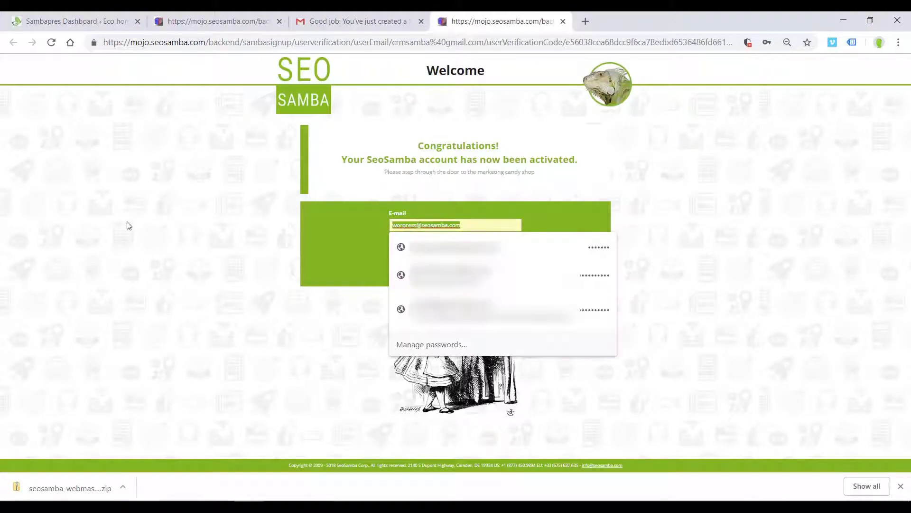
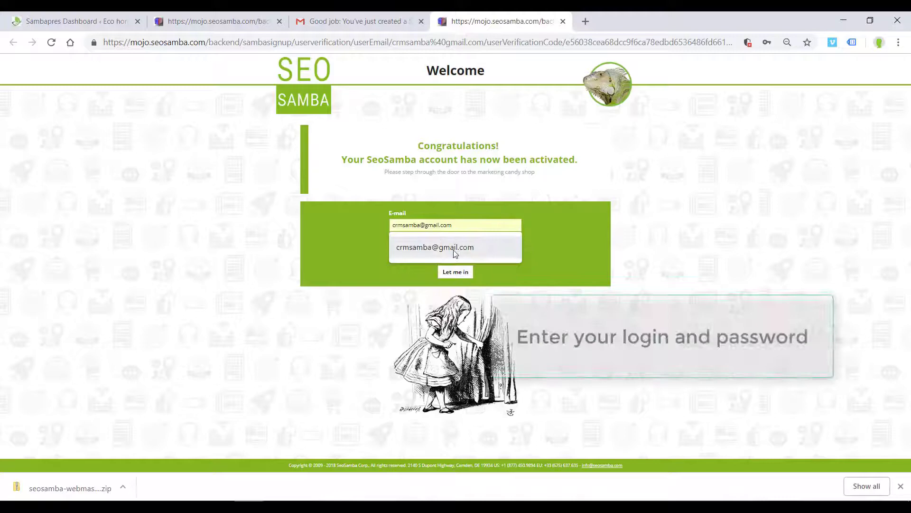
Log in to SeoSamba with the registered e-mail and password
key("Tab")
type("***")
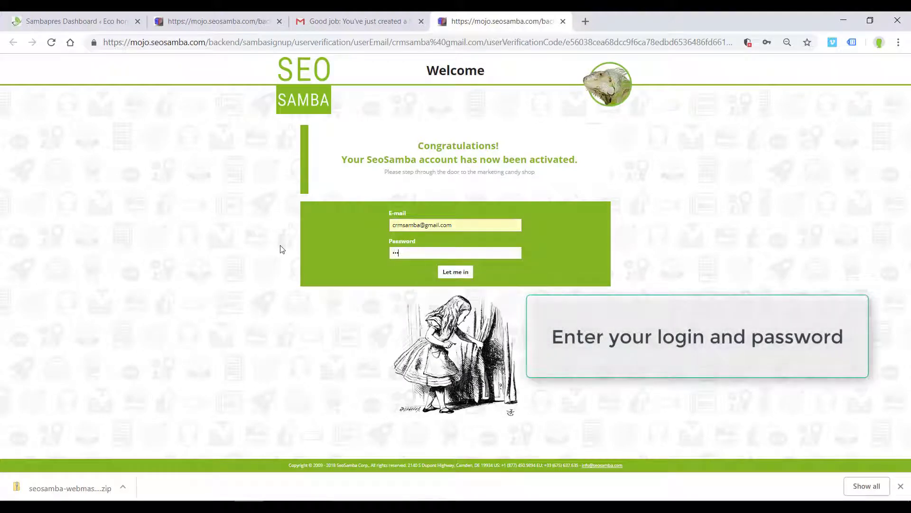
type("***")
key("Return")
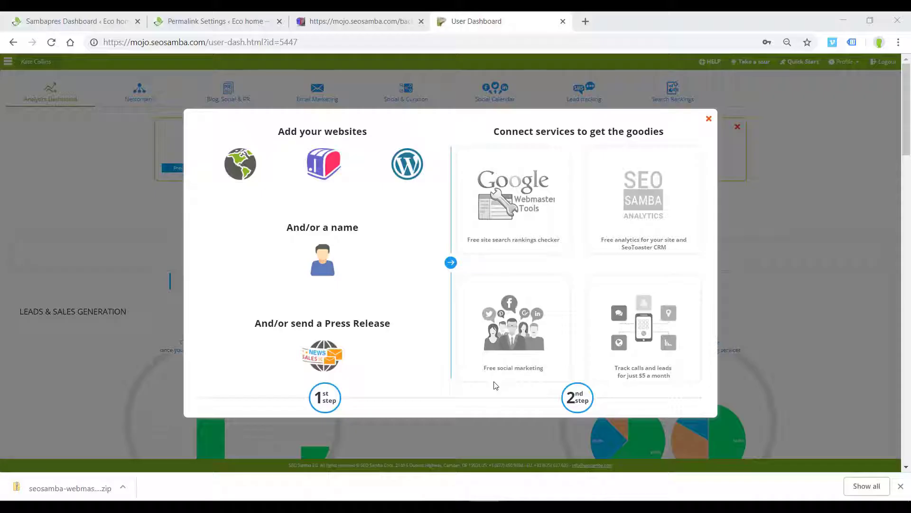
Choose WordPress as the site type and copy the domain wp95.seoboogaloo.com from the WP admin tab
left_click(407, 164)
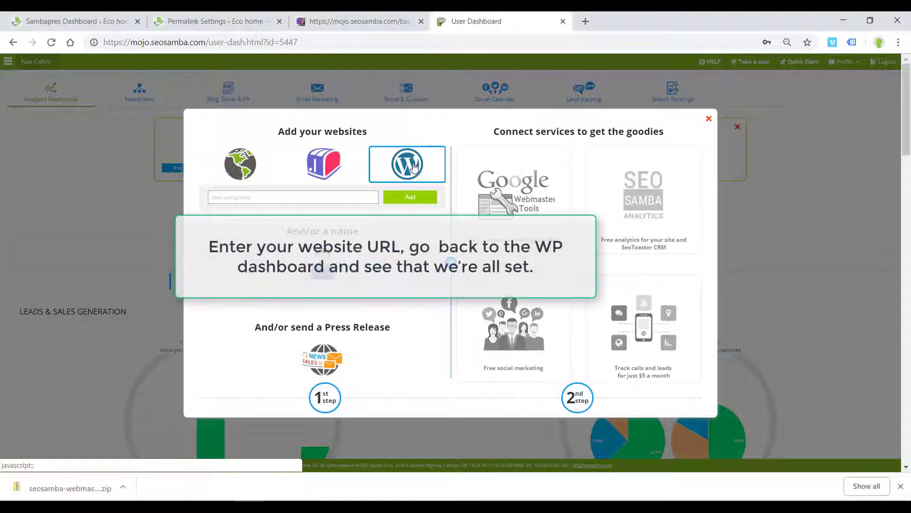
left_click(357, 197)
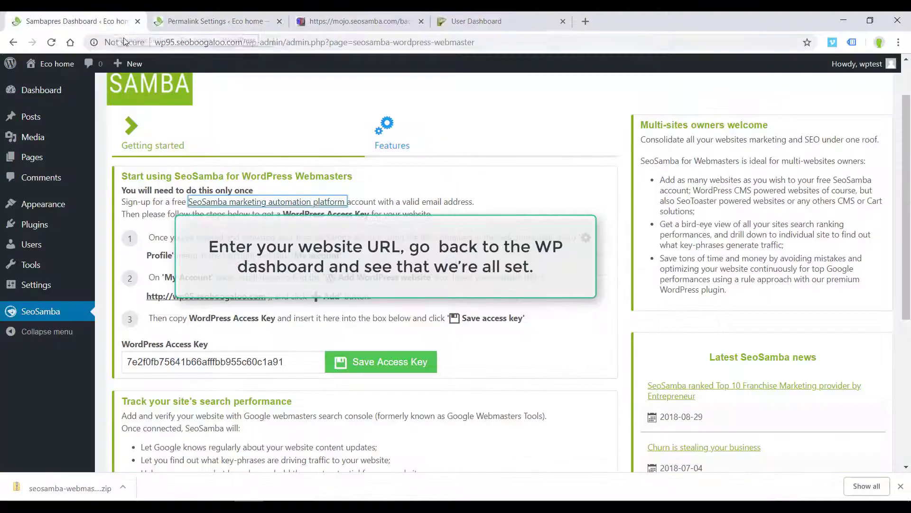
left_click(76, 21)
left_click(248, 43)
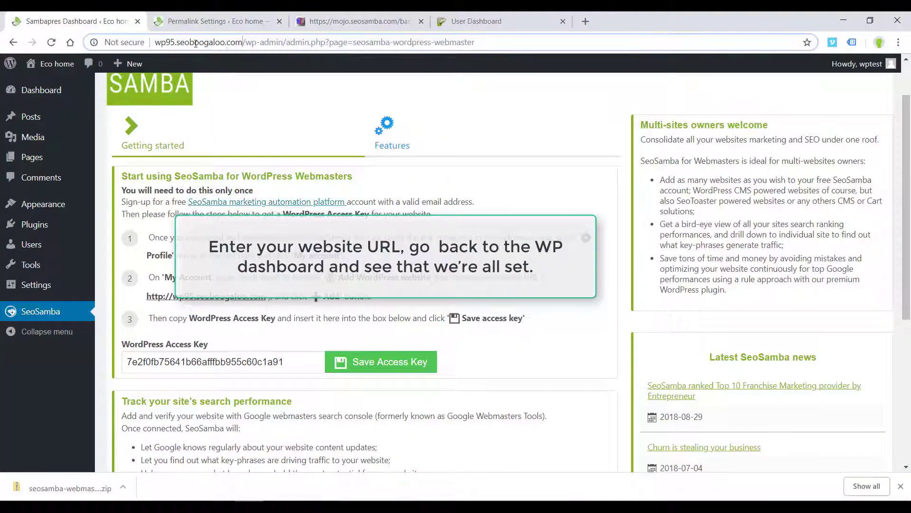
left_click(125, 42)
left_click(265, 61)
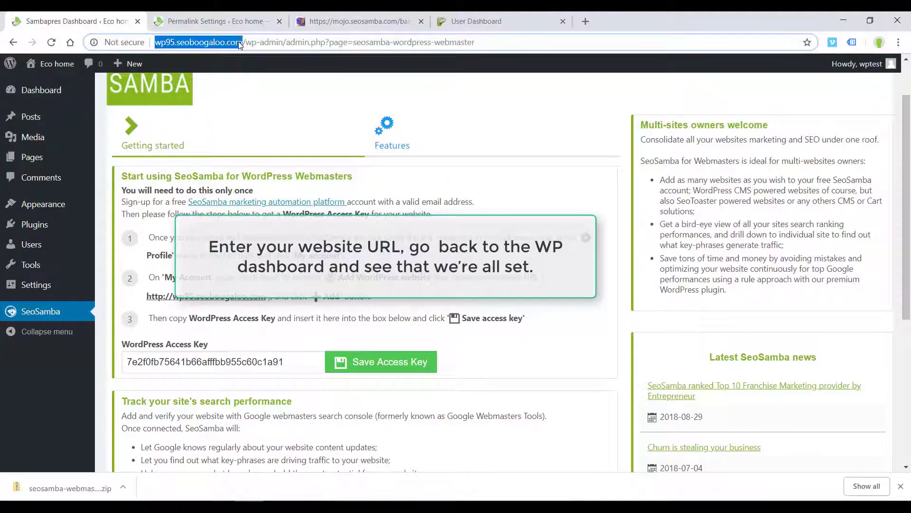
key("ctrl+c")
Paste wp95.seoboogaloo.com into SeoSamba's website URL field and add it
left_click(476, 21)
left_click(292, 197)
key("ctrl+v")
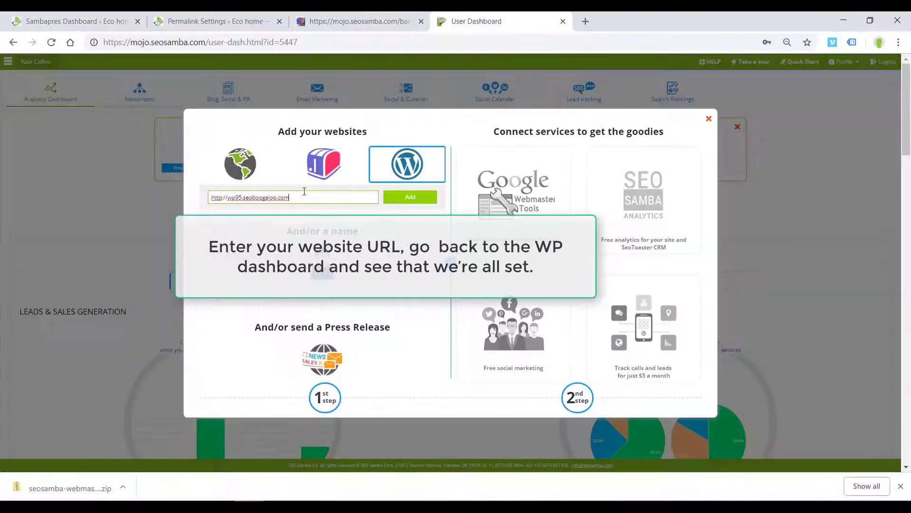
left_click(411, 197)
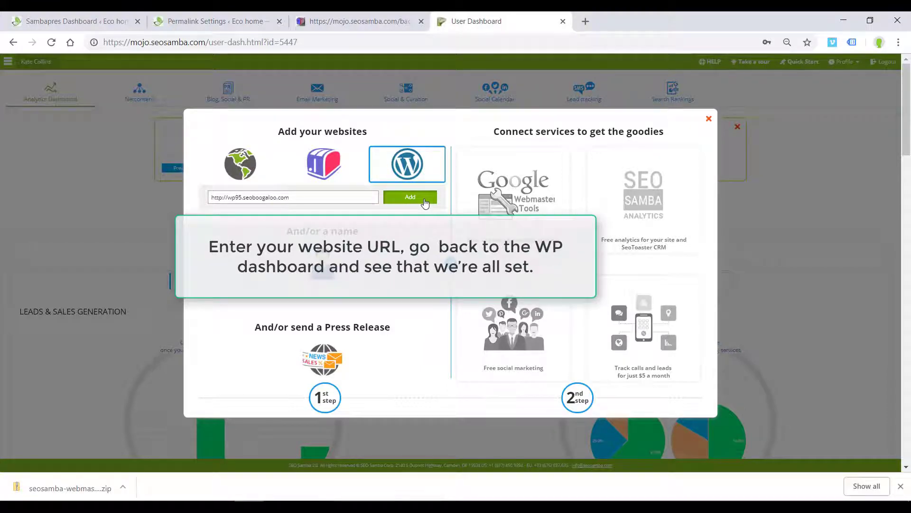
Resubmit the wp95.seoboogaloo.com URL to get the Congratulations panel and its access key
left_click(425, 202)
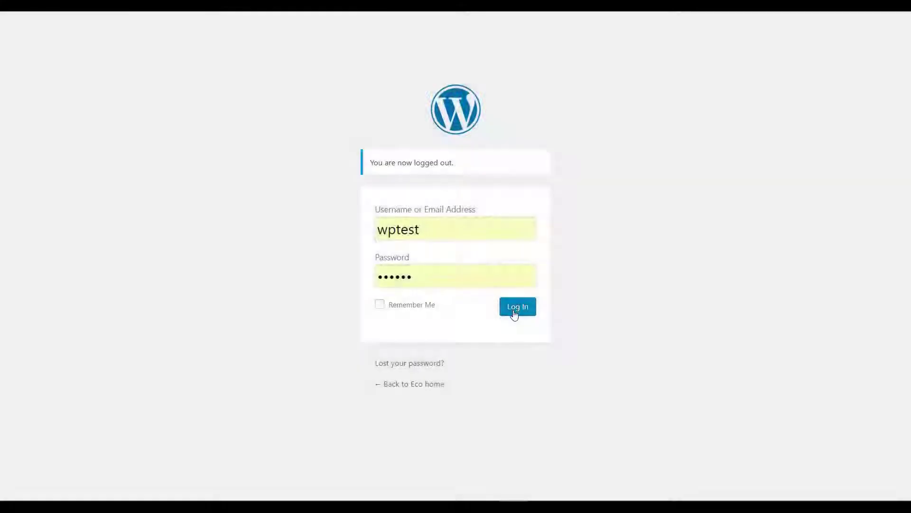
Log in to WP admin and save the copied key as the SeoSamba WordPress Access Key
left_click(514, 311)
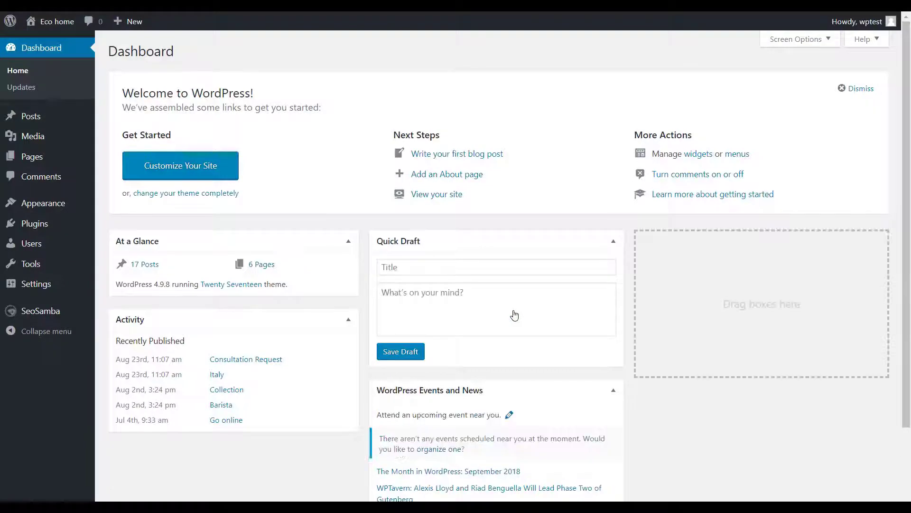
left_click(62, 310)
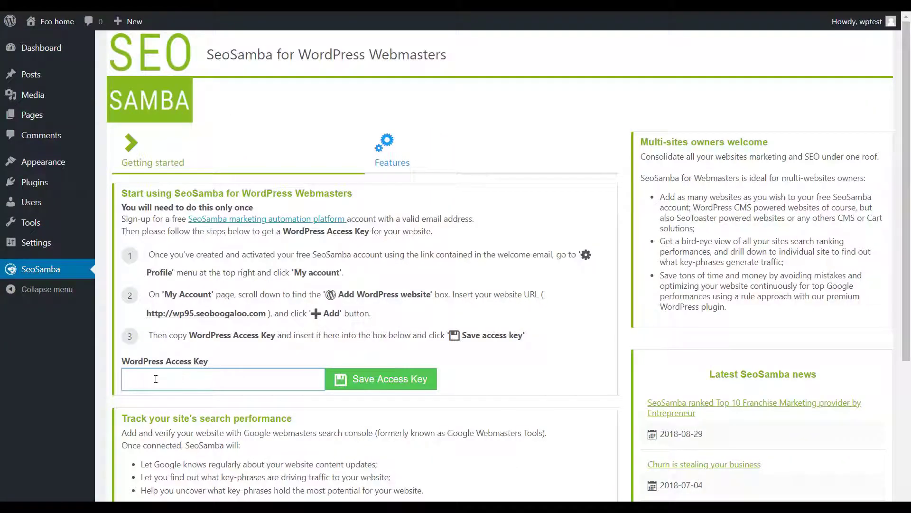
left_click(156, 379)
key("ctrl+v")
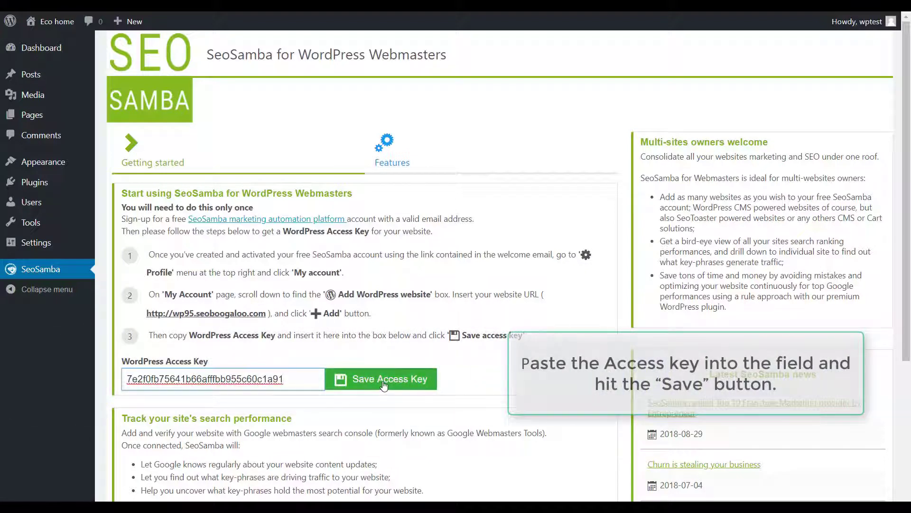
left_click(383, 385)
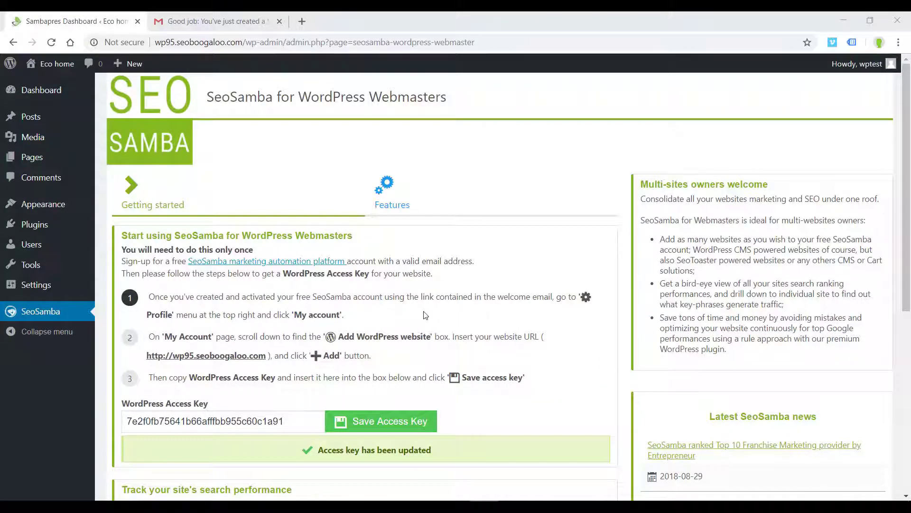
Follow the welcome email's login link and sign in to SeoSamba with the saved e-mail
left_click(214, 20)
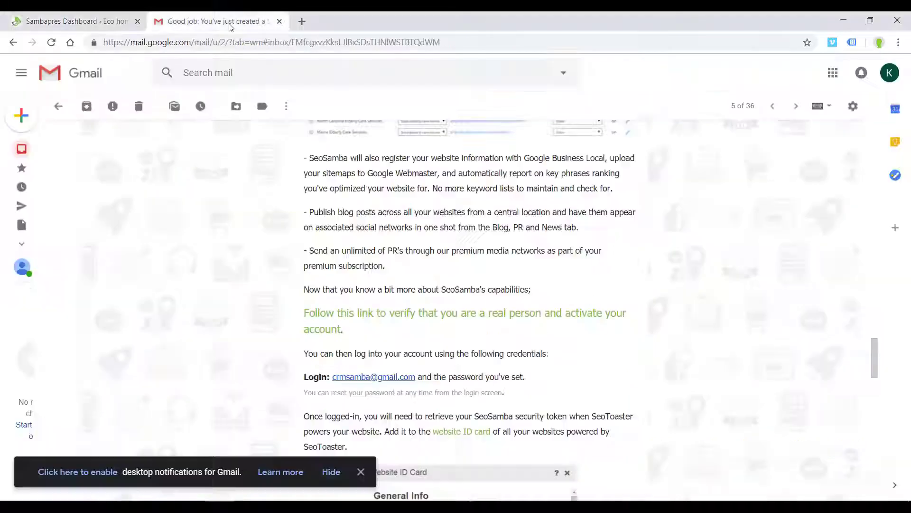
left_click(318, 319)
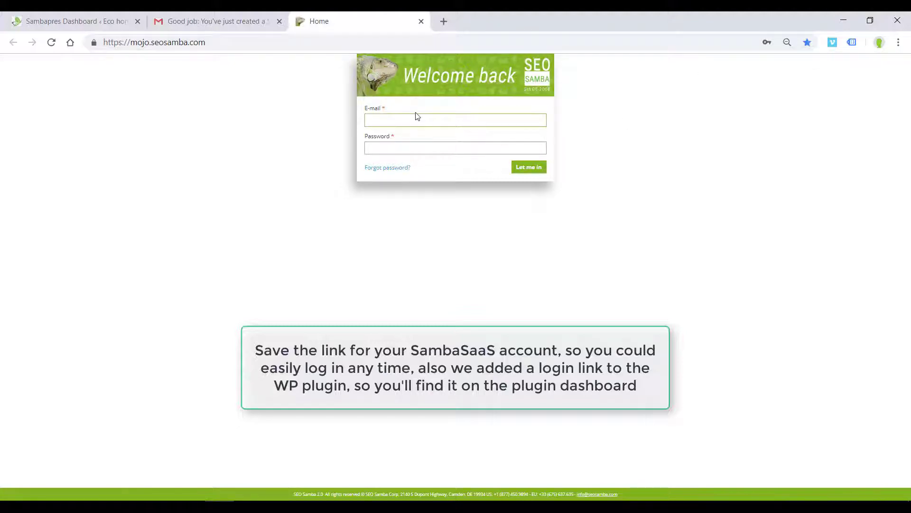
type("c")
left_click(410, 142)
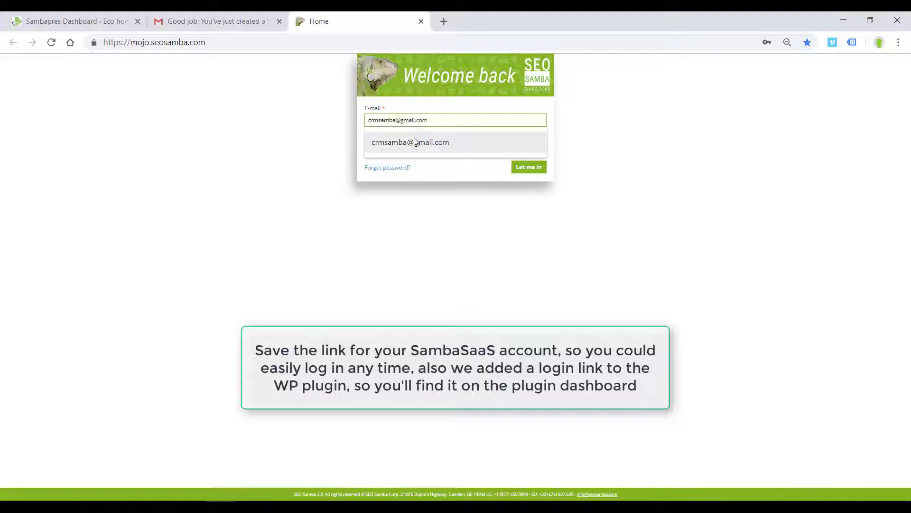
type("***")
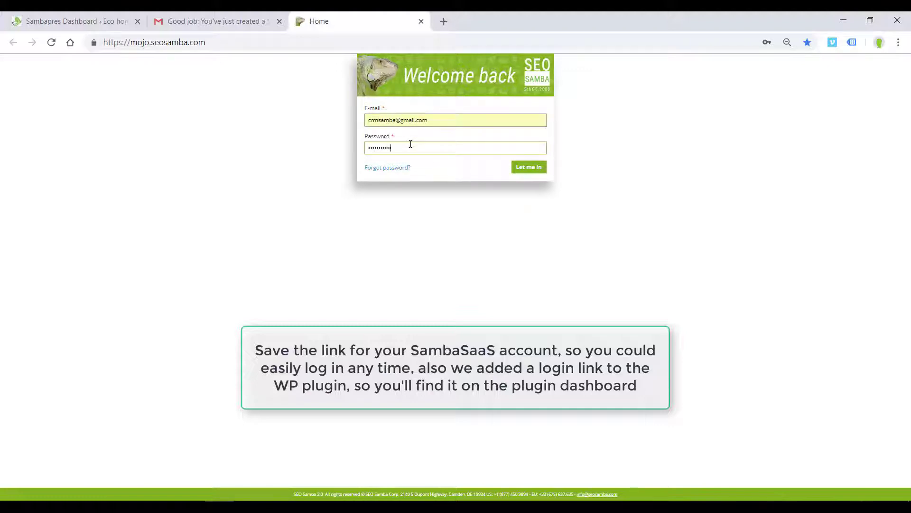
left_click(528, 167)
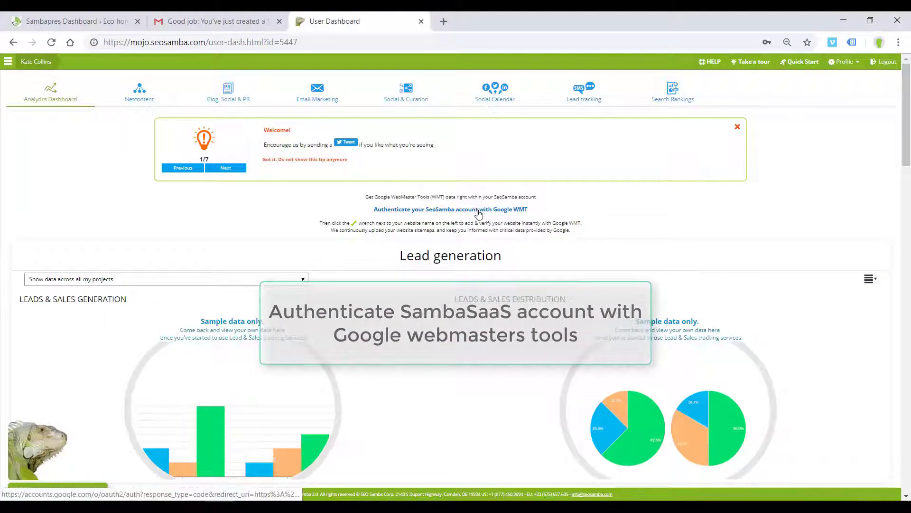
Authenticate SeoSamba with Google Webmaster Tools and allow it to manage your sites on Google's consent page
left_click(479, 211)
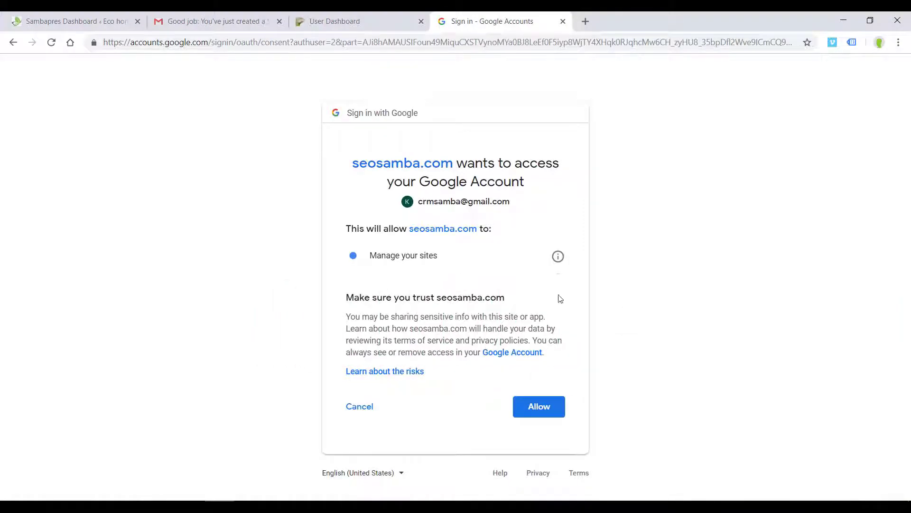
left_click(536, 409)
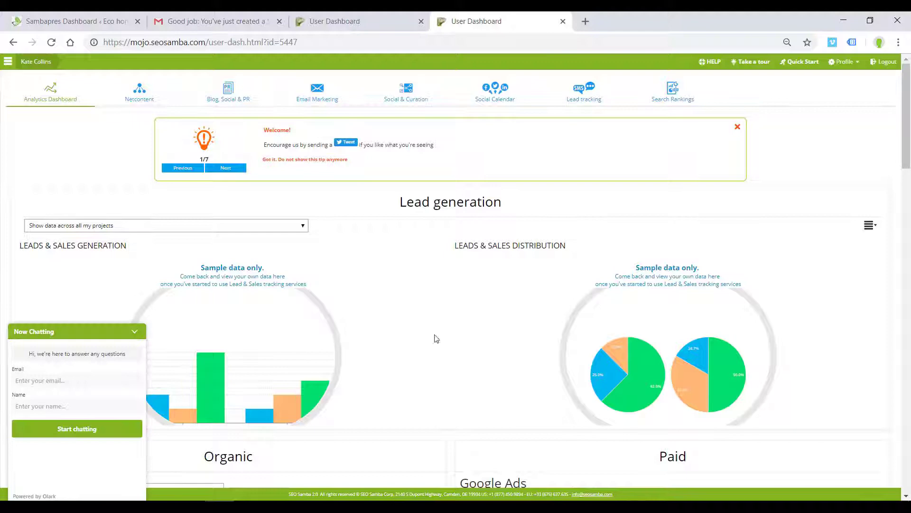
Hide the chat widget and add wp95.seoboogaloo.com to Google Webmaster Tools from the Your websites sidebar
left_click(140, 332)
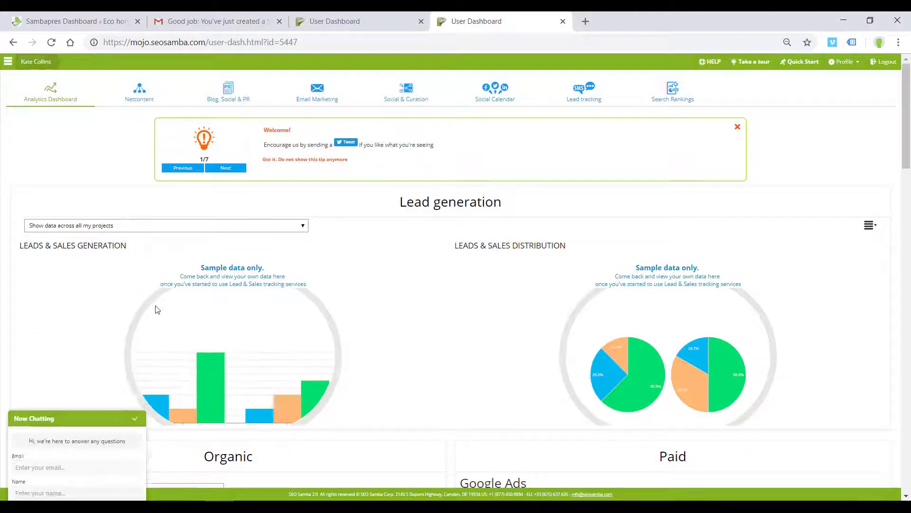
left_click(9, 63)
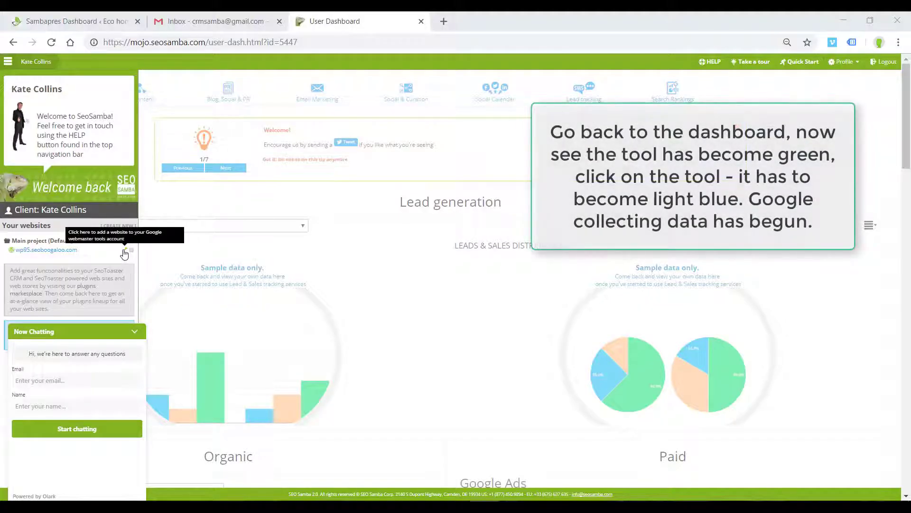
left_click(126, 250)
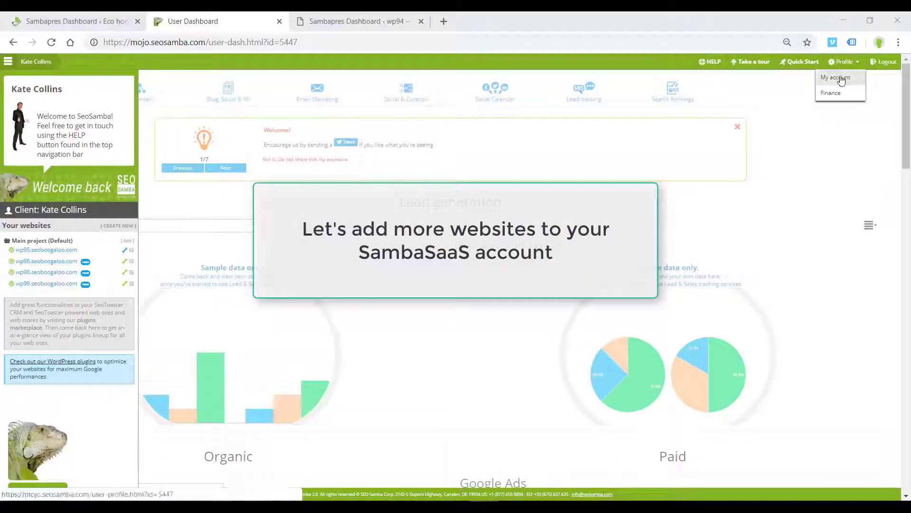
Copy the wp94.seoboogaloo.com site address from its WordPress dashboard
left_click(836, 78)
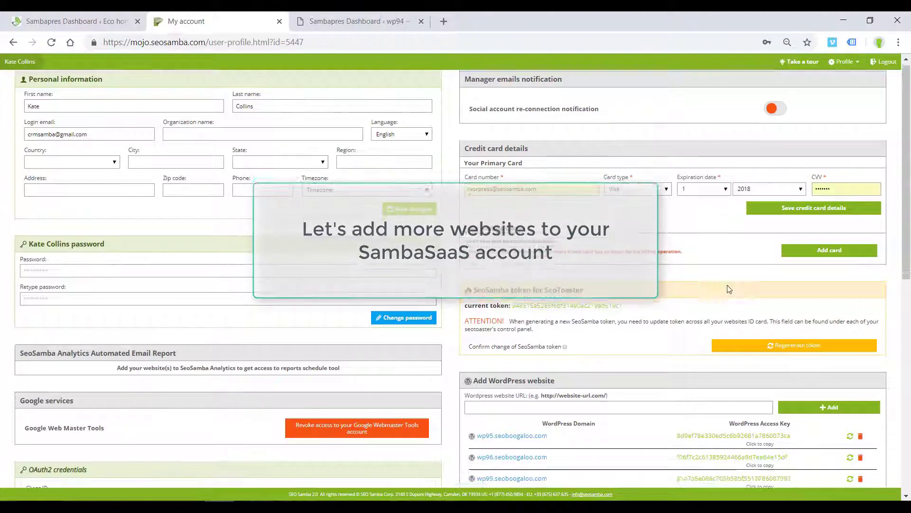
scroll(728, 282, "down", 5)
scroll(729, 282, "down", 1)
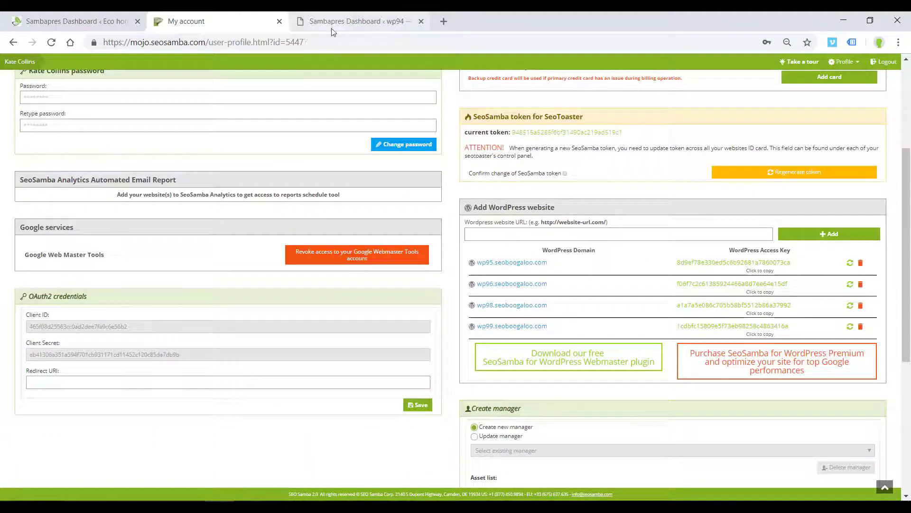
left_click(349, 21)
left_click_drag(246, 42, 157, 42)
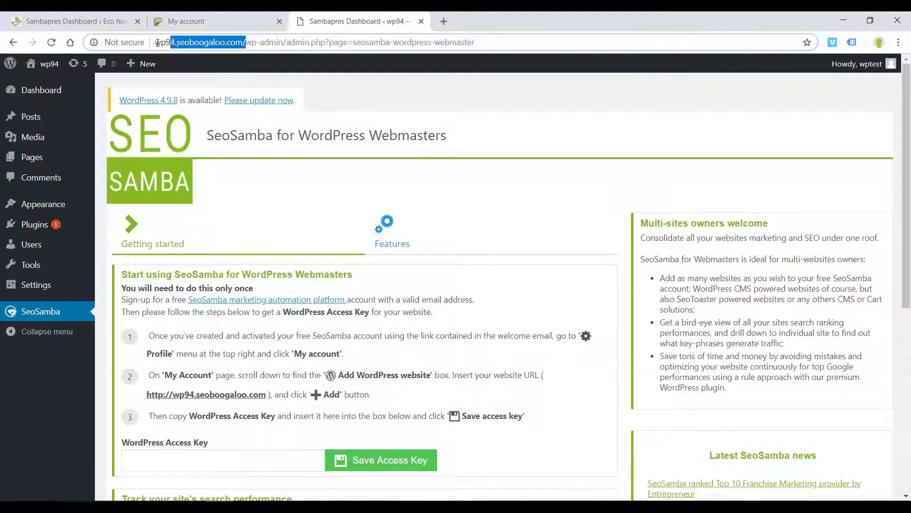
Add wp94.seoboogaloo.com under Add WordPress website in My account, then go back to its WordPress tab
left_click(217, 21)
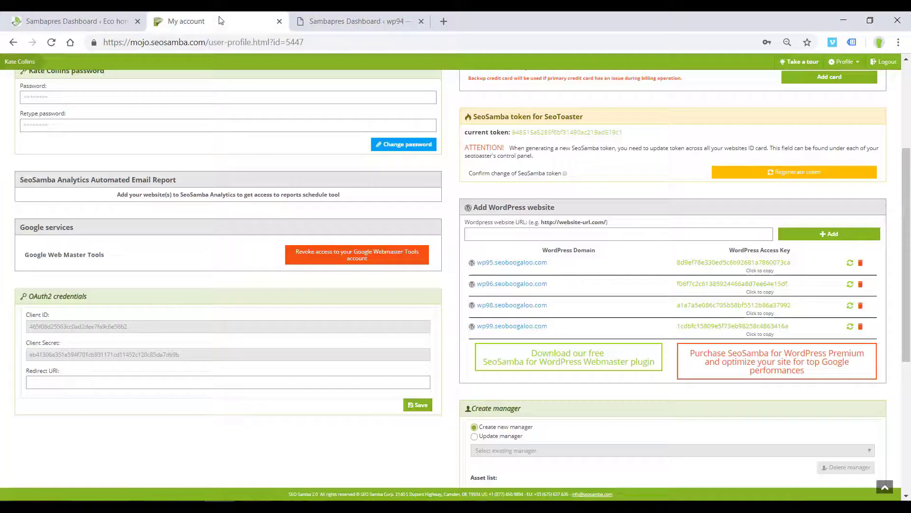
left_click(486, 236)
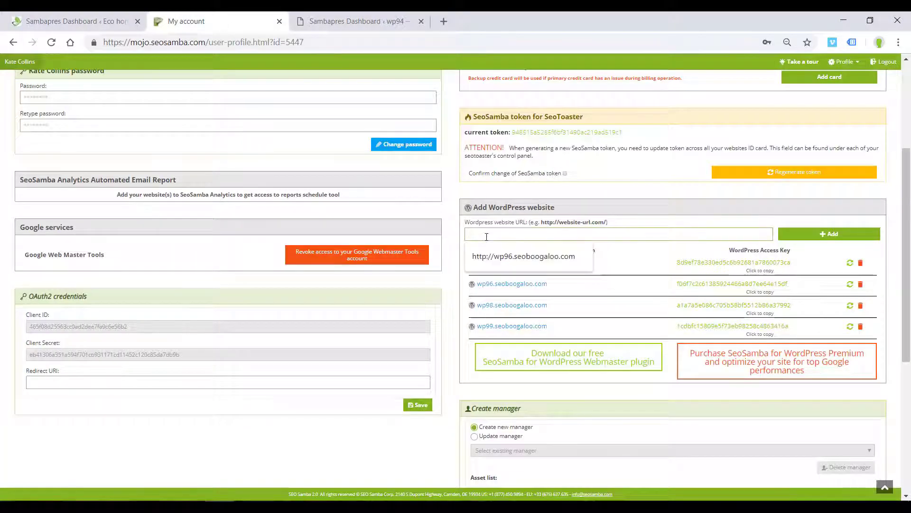
key("ctrl+v")
left_click(830, 234)
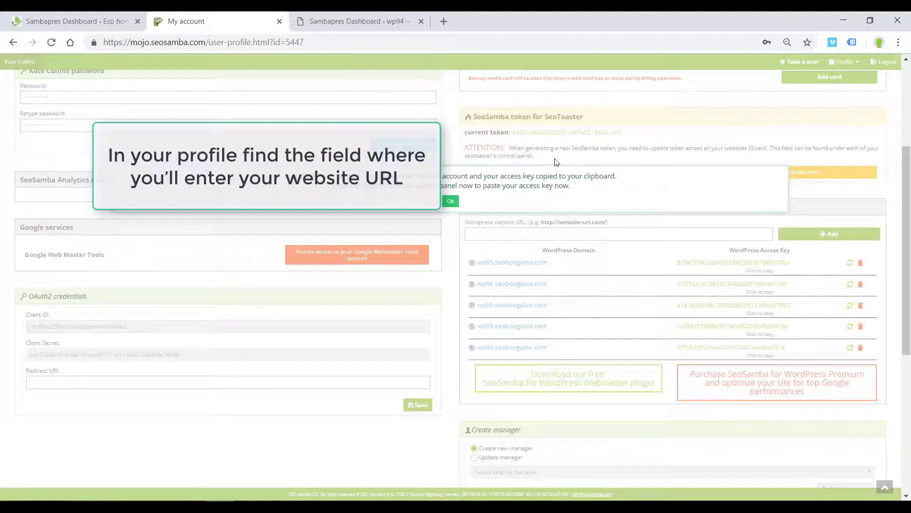
left_click(452, 205)
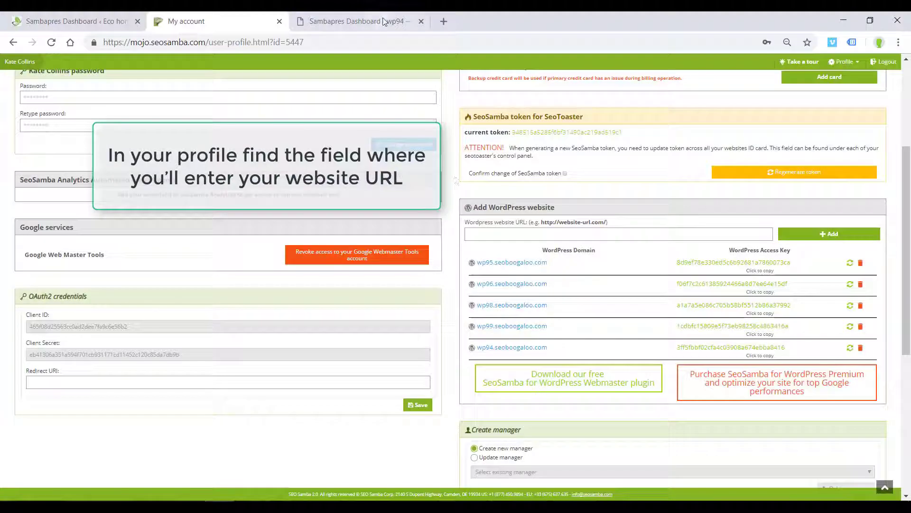
left_click(359, 21)
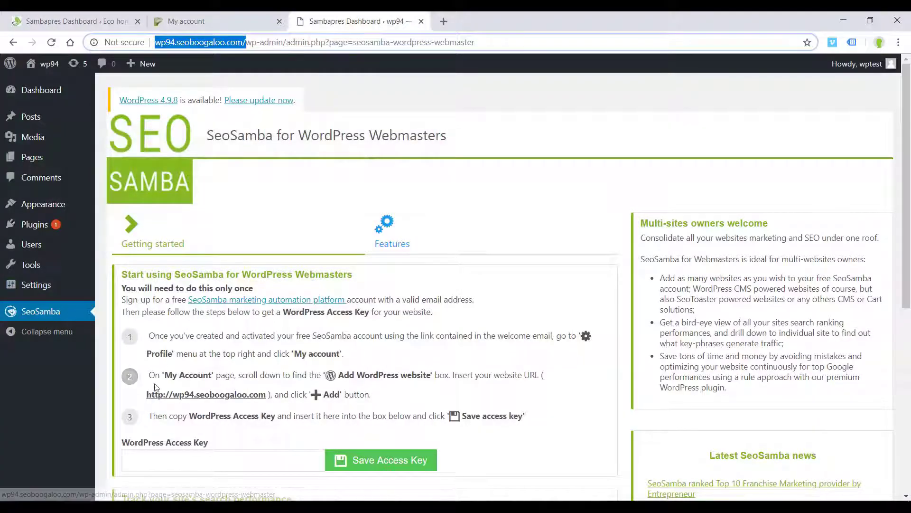
scroll(285, 321, "down", 2)
Save the SeoSamba access key in wp94's WordPress Access Key field, then reload My account
left_click(178, 341)
key("ctrl+v")
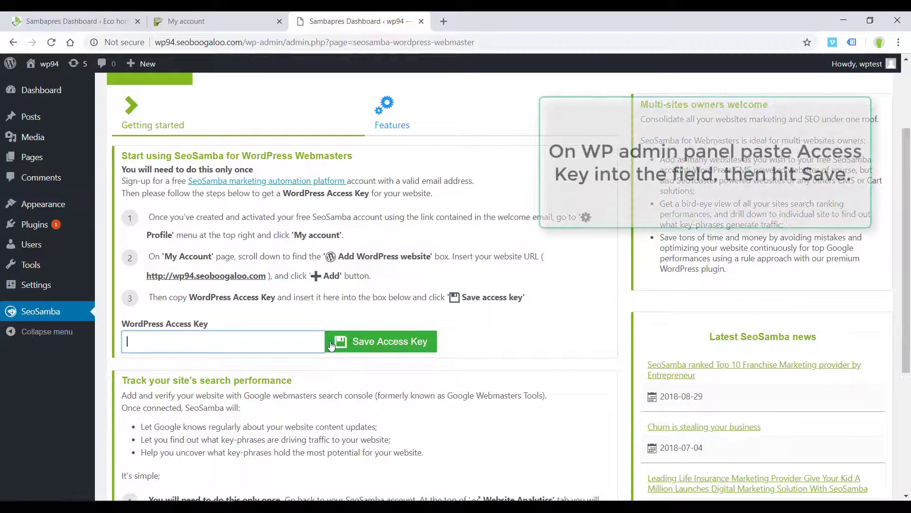
left_click(372, 344)
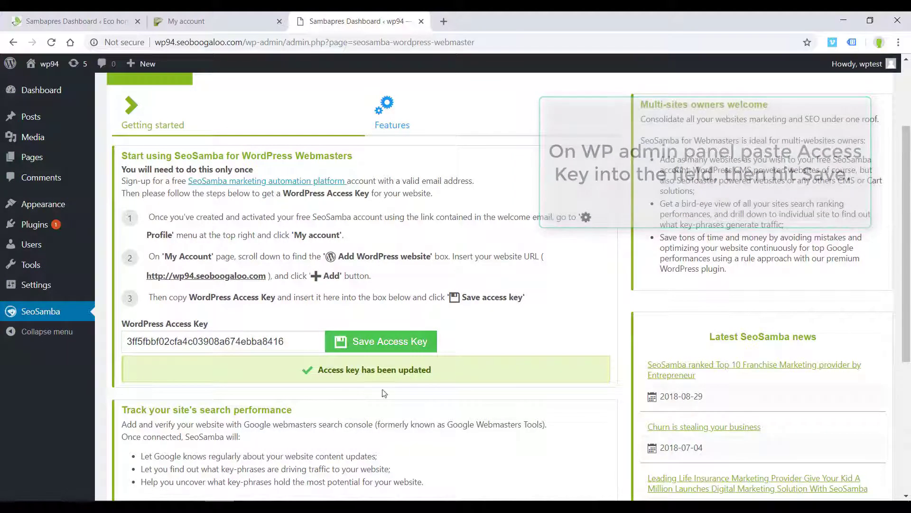
left_click(186, 20)
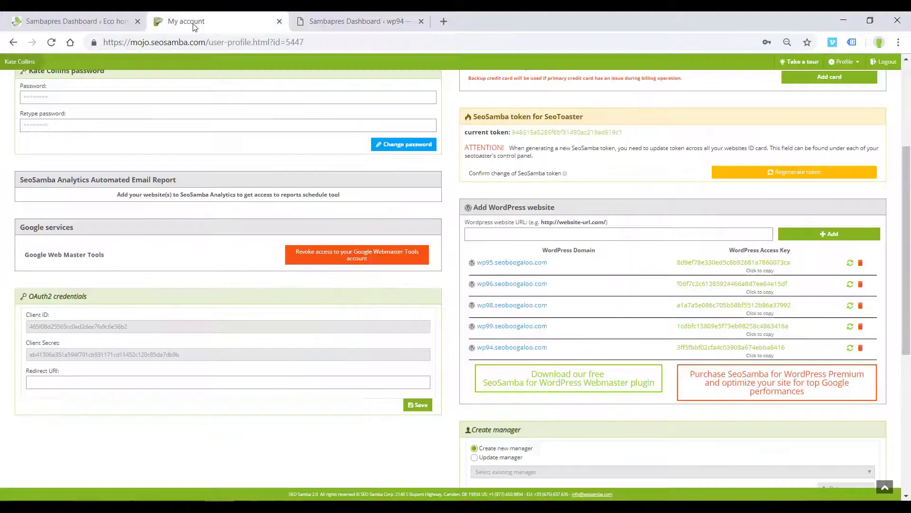
left_click(52, 42)
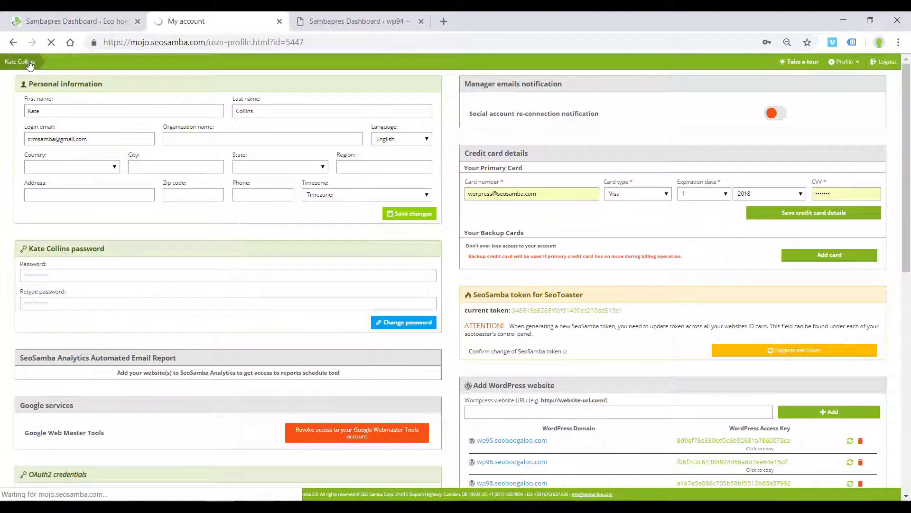
Go to the User Dashboard and expand the sidebar listing your websites
left_click(29, 63)
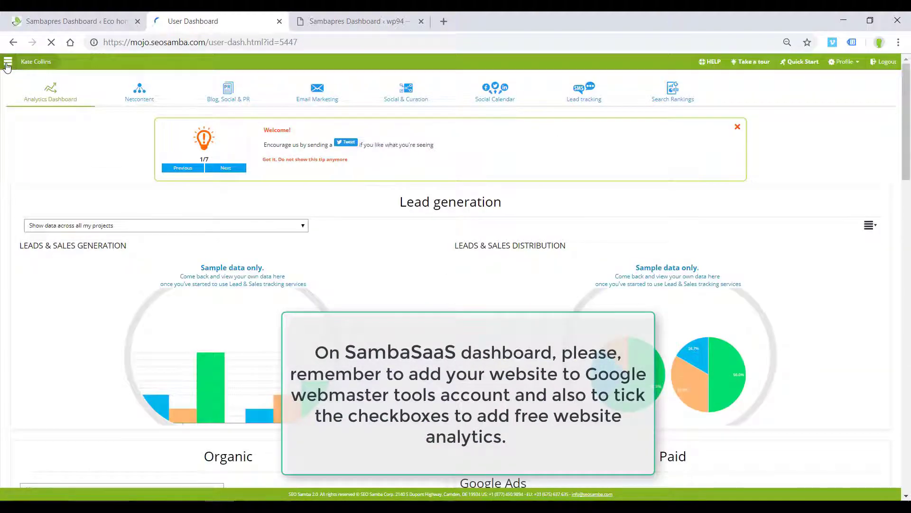
left_click(7, 64)
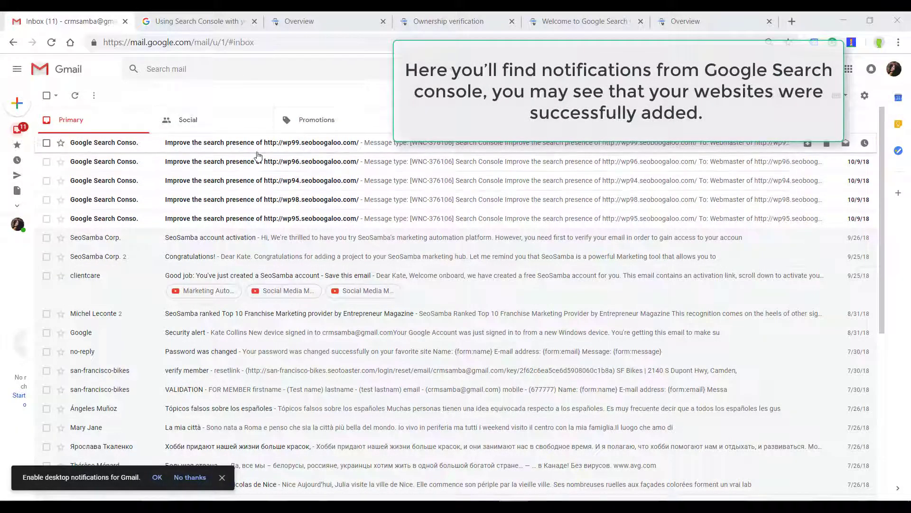
Follow the wp99.seoboogaloo.com email's Using Search Console guide through to OPEN YOUR DASHBOARD
left_click(258, 147)
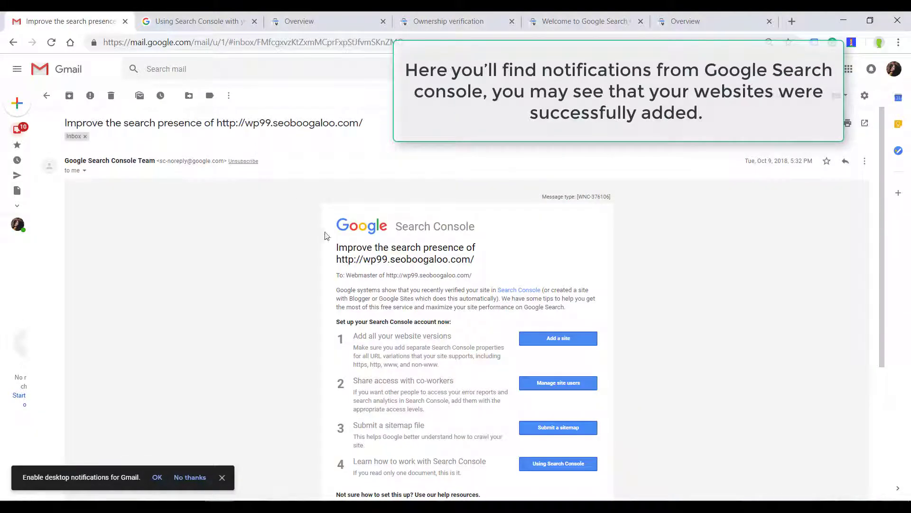
left_click(552, 468)
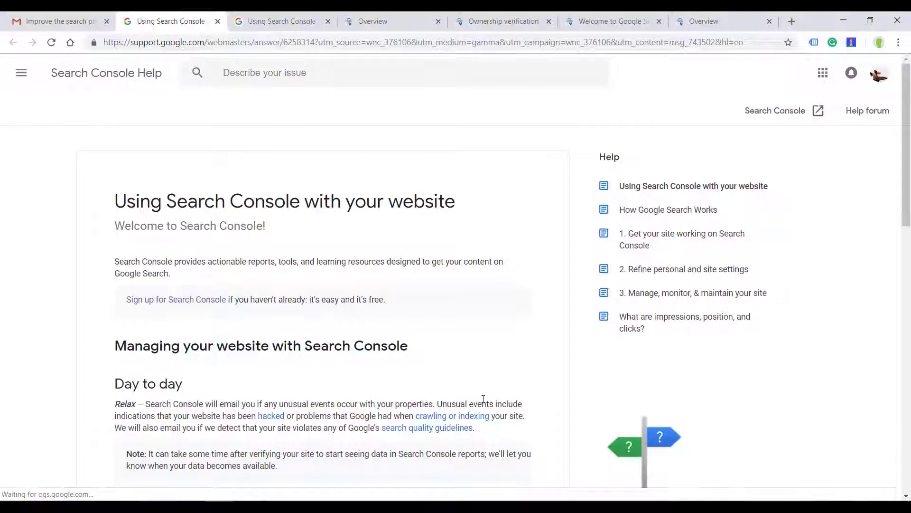
scroll(483, 398, "down", 4)
scroll(484, 400, "down", 3)
scroll(483, 399, "down", 3)
scroll(483, 403, "down", 3)
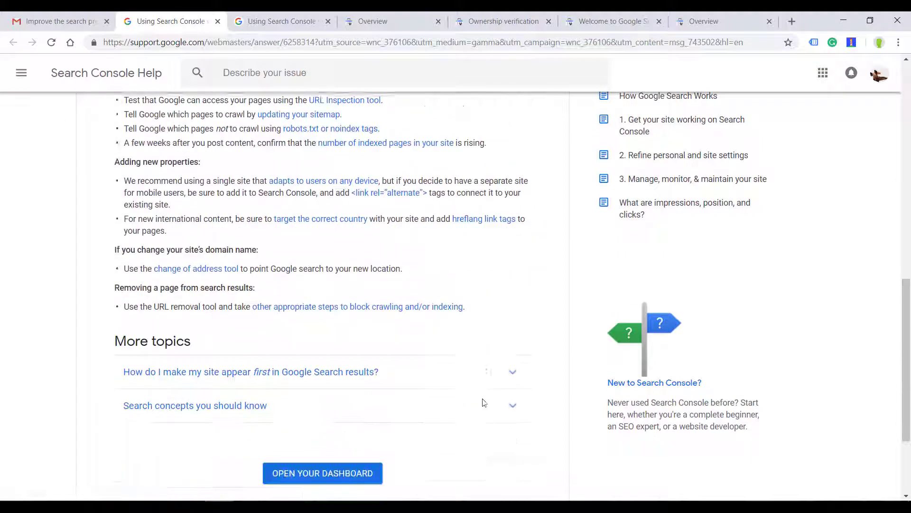
scroll(483, 403, "down", 1)
left_click(342, 421)
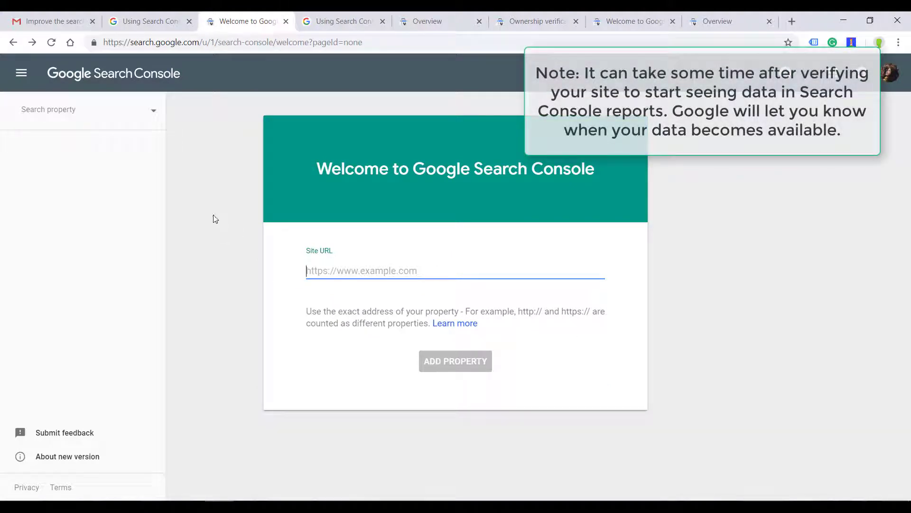
left_click(155, 116)
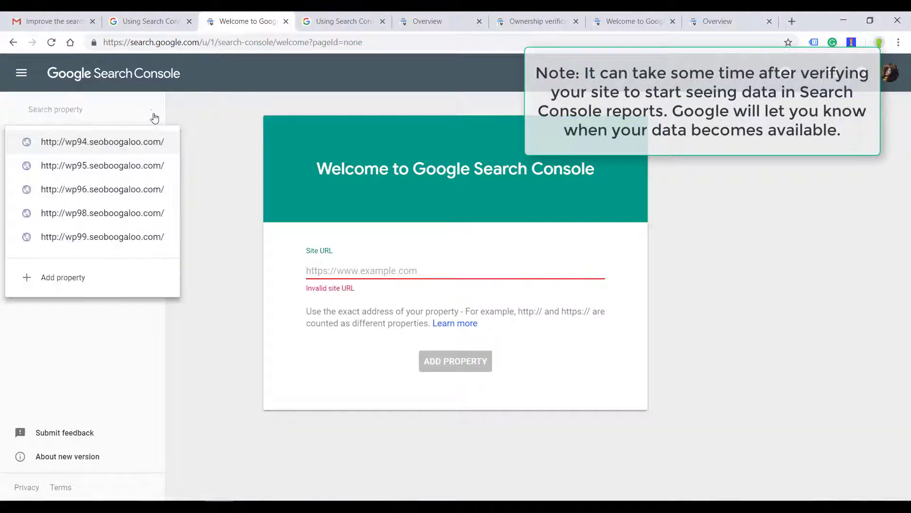
left_click(102, 165)
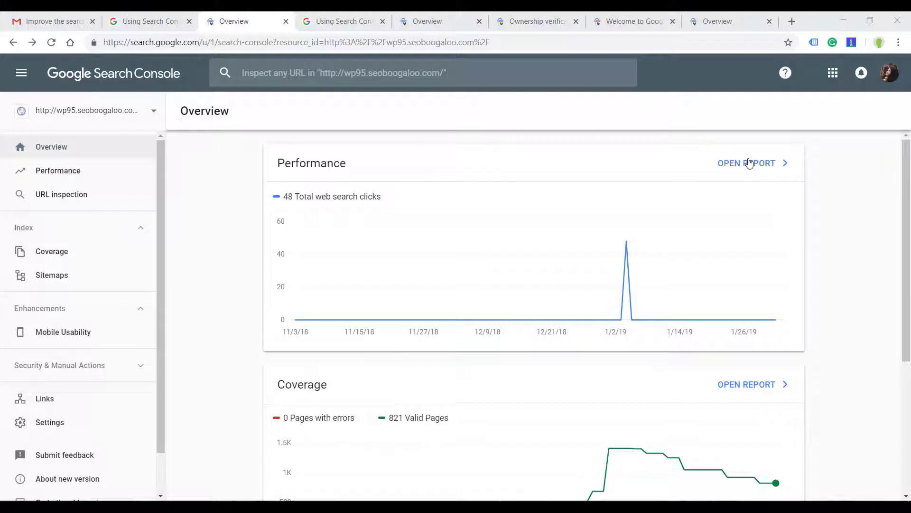
left_click(746, 163)
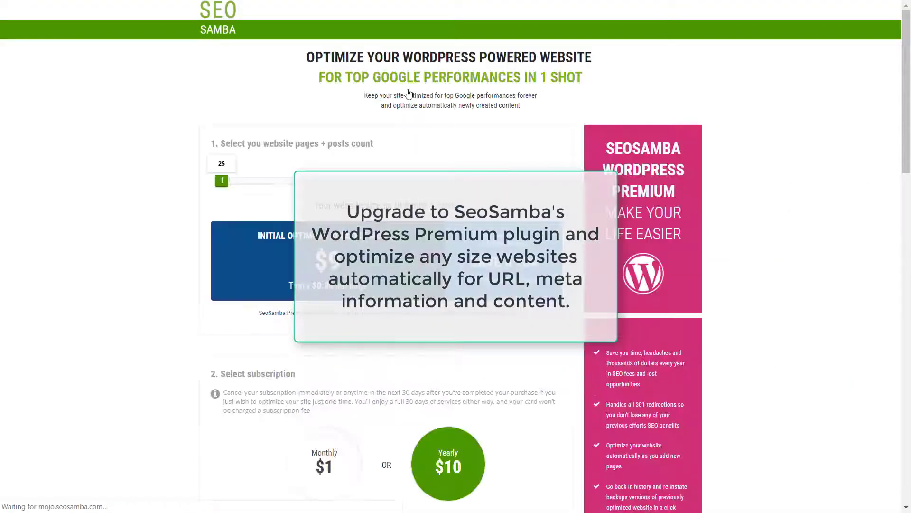
Drag the WordPress Premium pages + posts slider to 1,000, priced at $89 monthly
left_click_drag(222, 181, 275, 181)
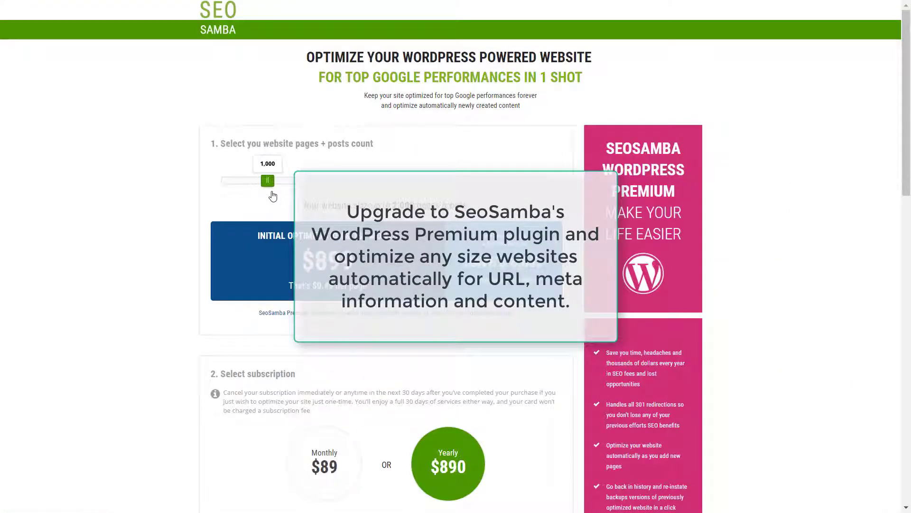
scroll(273, 195, "down", 4)
scroll(273, 196, "down", 4)
scroll(273, 196, "down", 3)
scroll(273, 185, "down", 2)
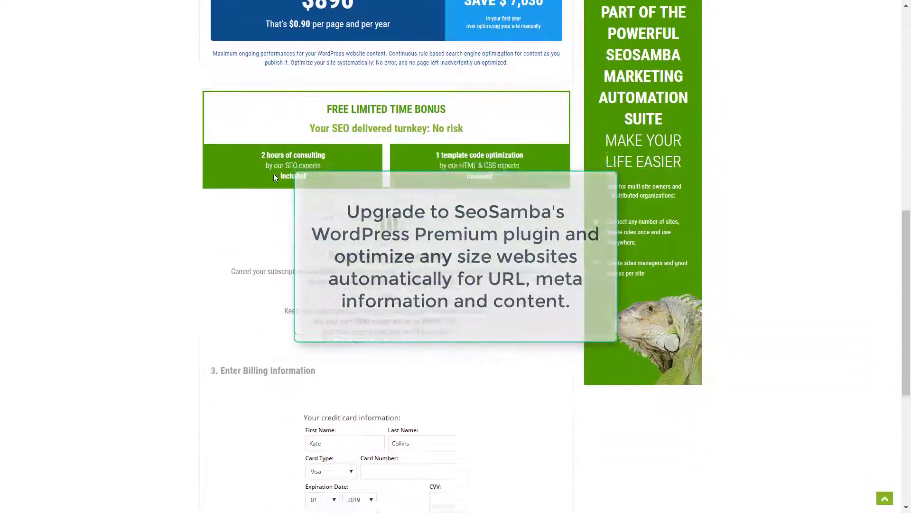
scroll(273, 173, "down", 4)
scroll(274, 173, "down", 1)
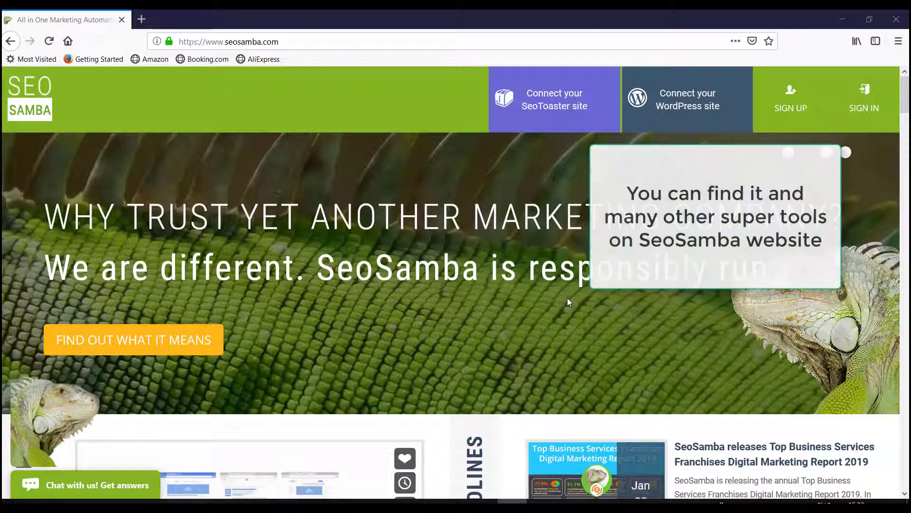
scroll(567, 298, "down", 8)
scroll(568, 298, "down", 8)
scroll(567, 298, "down", 6)
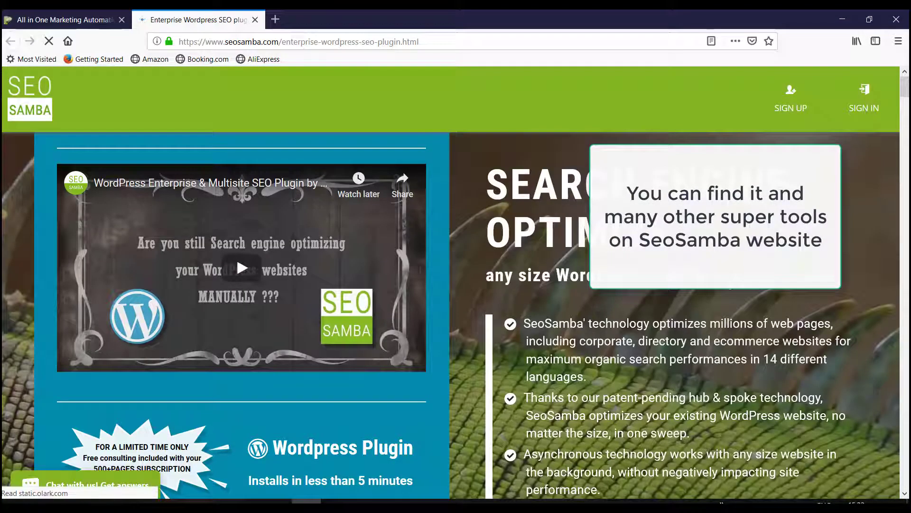
scroll(456, 286, "down", 3)
scroll(456, 285, "down", 3)
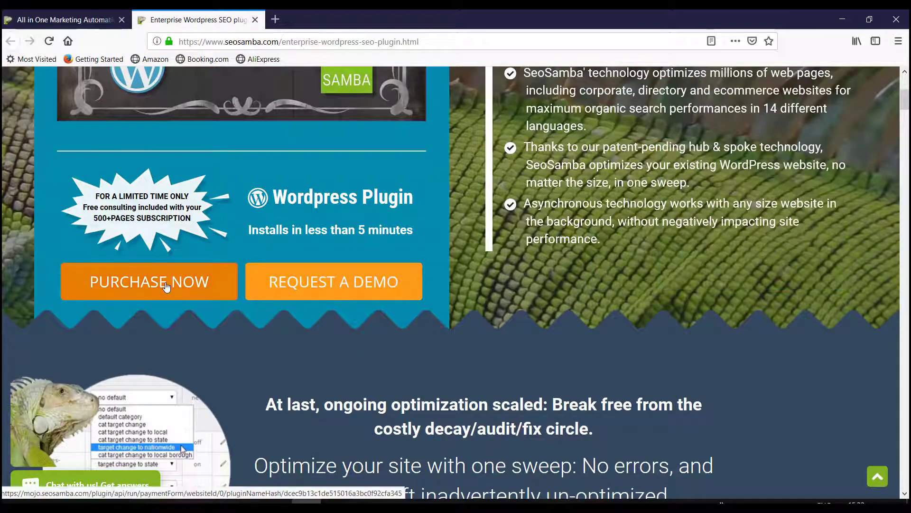
Start buying the Enterprise WordPress SEO plugin to reach its $10 yearly payment form
left_click(166, 285)
scroll(167, 286, "down", 5)
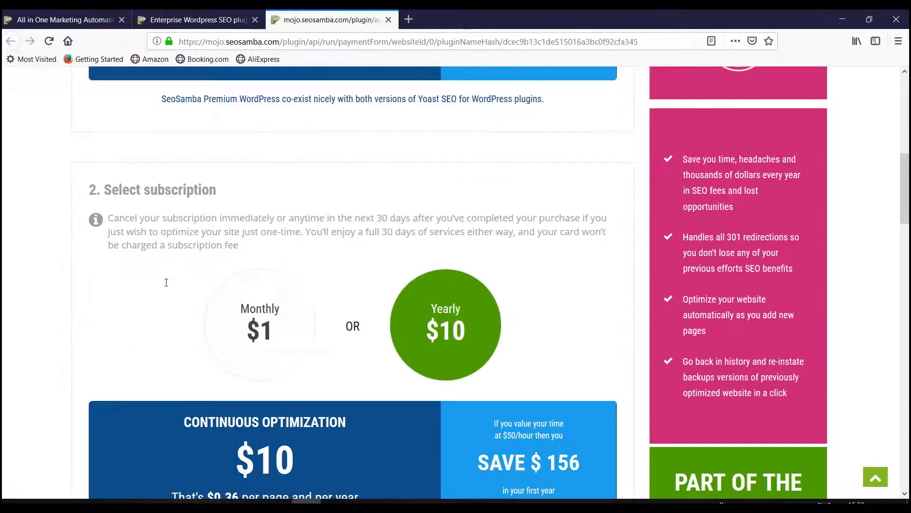
scroll(166, 286, "down", 5)
scroll(166, 285, "down", 5)
scroll(165, 286, "down", 5)
scroll(165, 286, "down", 5)
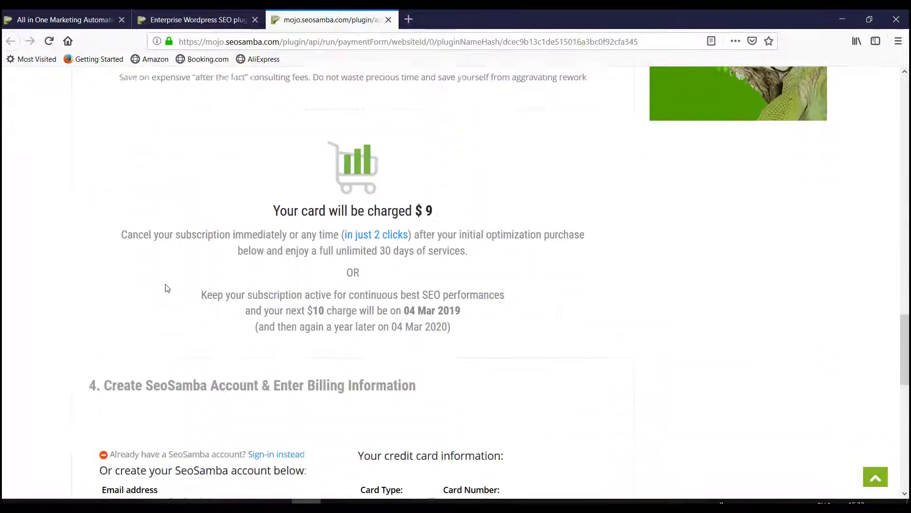
scroll(166, 285, "down", 3)
scroll(166, 287, "down", 3)
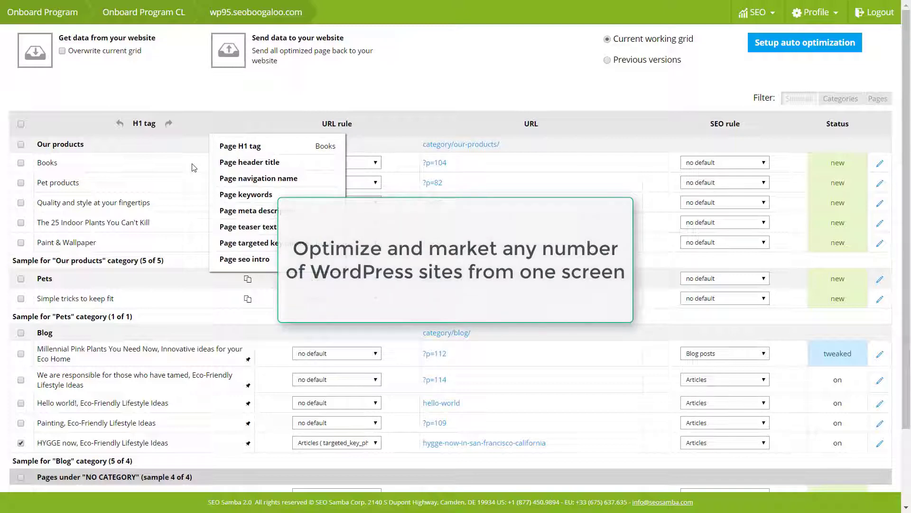
Apply a once-a-day rule to Our products using the Products SEO rule and Products URL rule (buy-h1-online.html)
left_click(805, 43)
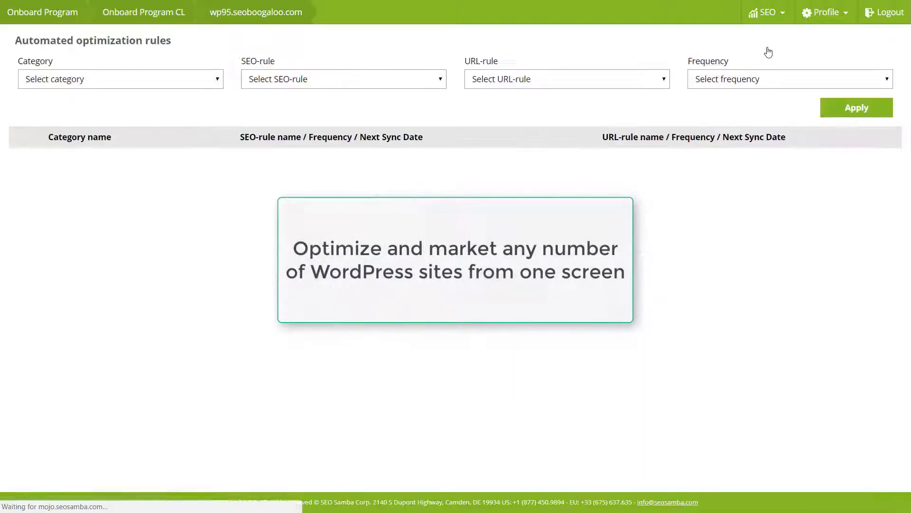
left_click(189, 78)
left_click(107, 118)
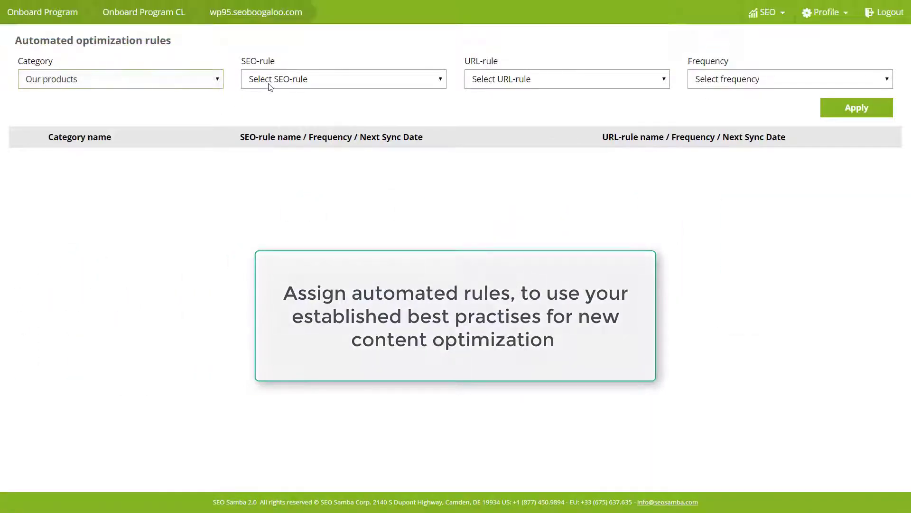
left_click(342, 78)
left_click(271, 169)
left_click(567, 79)
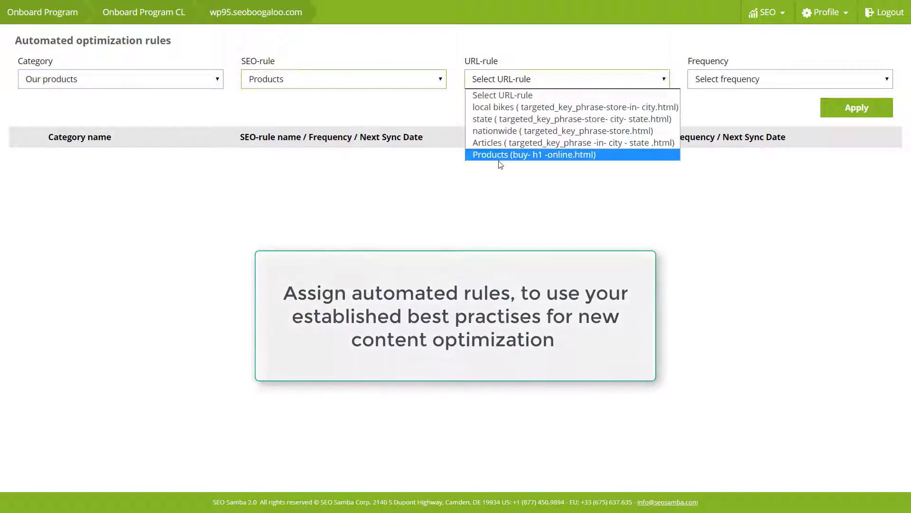
left_click(527, 155)
left_click(741, 85)
left_click(727, 107)
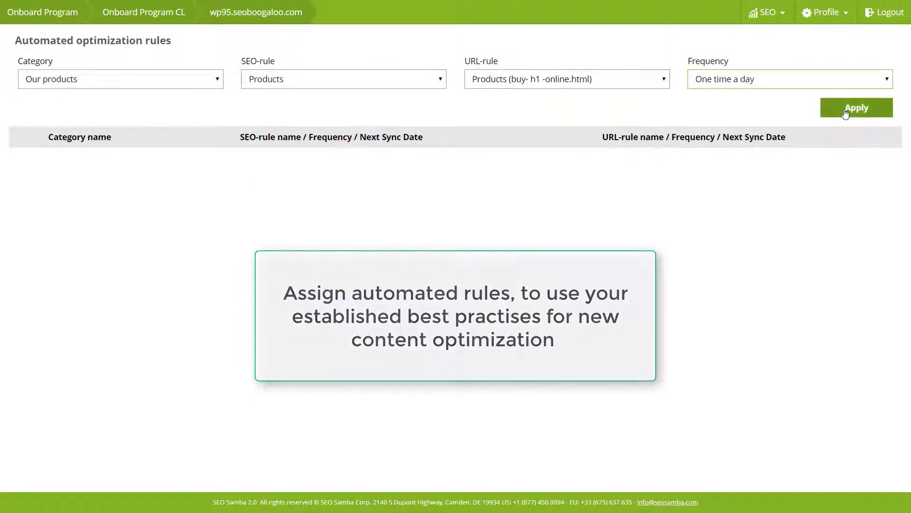
left_click(857, 107)
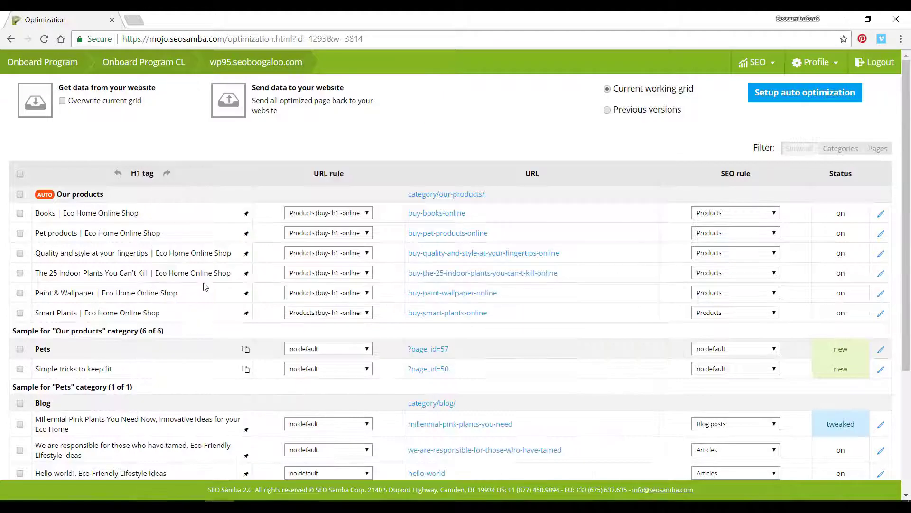
Open the buy-smart-plants-online product page in a new tab and switch to it
left_click(427, 313)
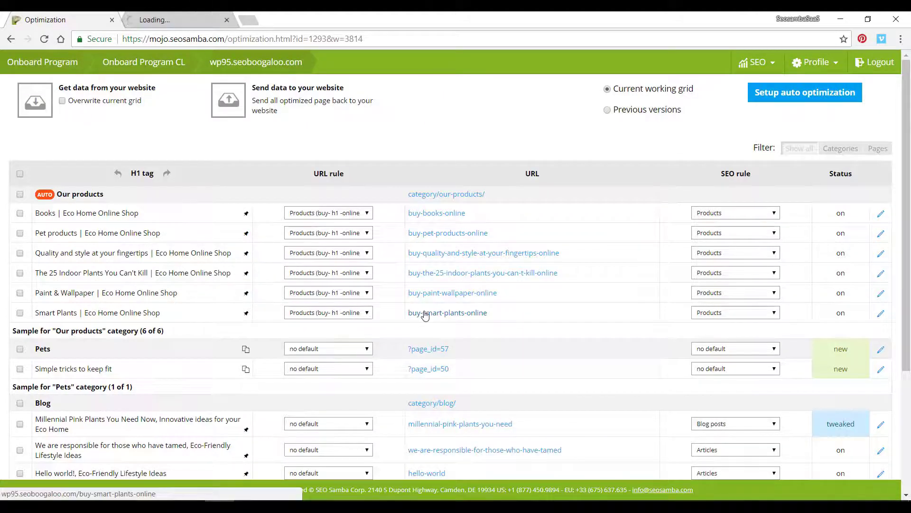
left_click(167, 22)
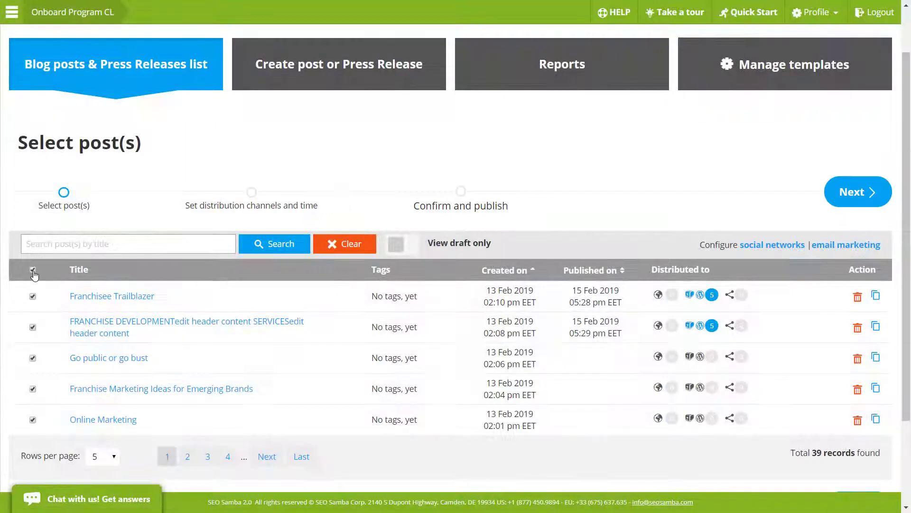
For Franchisee Trailblazer, add wp-samba.seotoaster.com and wp-sambapress.seoboogaloo.com as destination sites
left_click(857, 191)
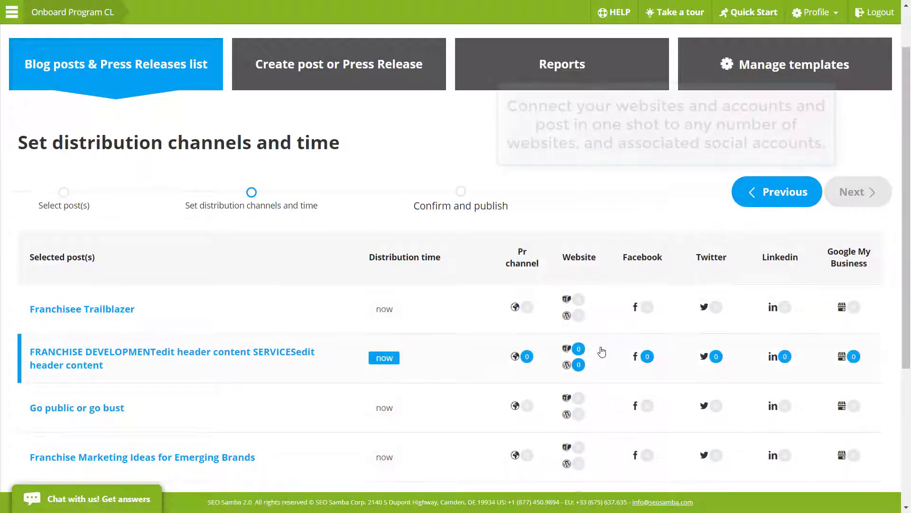
left_click(578, 315)
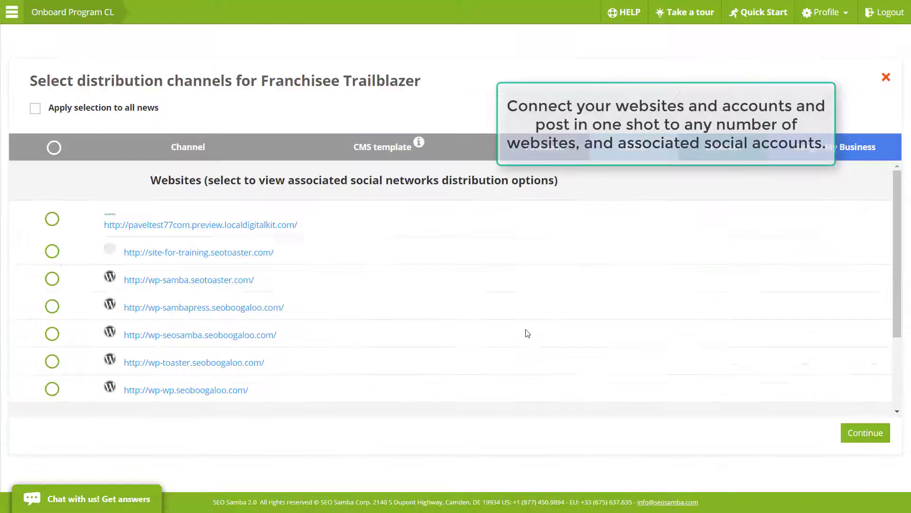
left_click(52, 279)
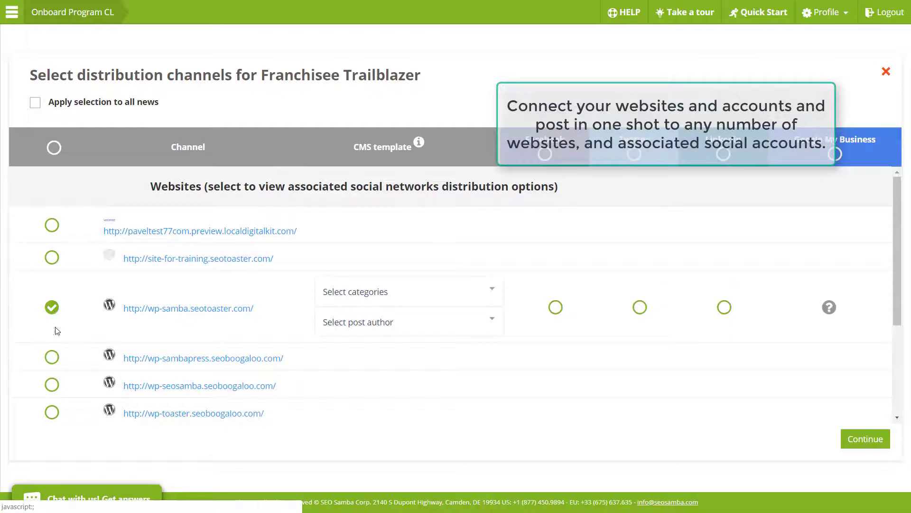
left_click(51, 357)
scroll(456, 306, "down", 1)
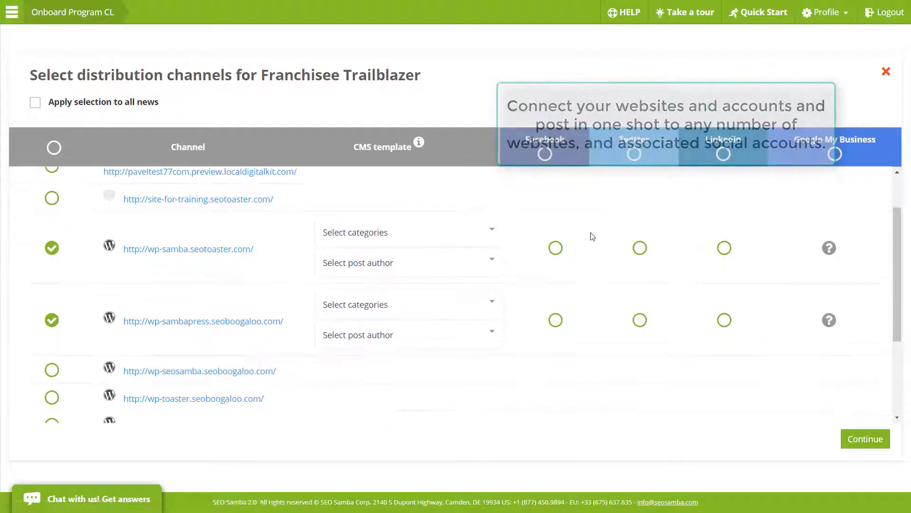
Enable Facebook, Twitter and LinkedIn sharing for both sites, then publish the posts
left_click(556, 248)
left_click(640, 248)
left_click(724, 248)
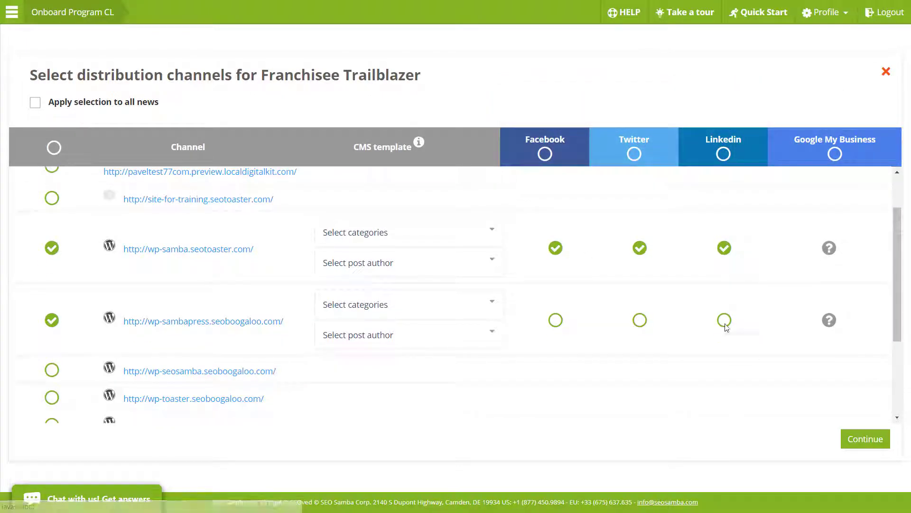
left_click(724, 319)
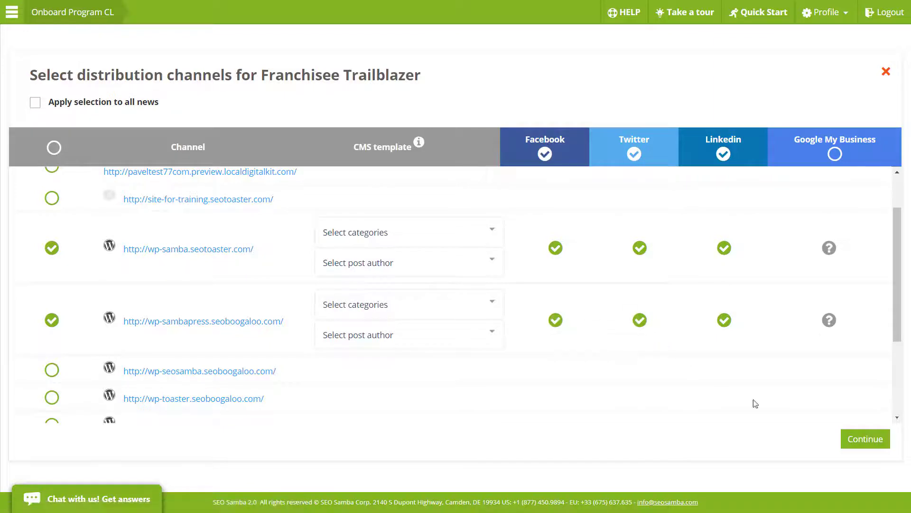
left_click(859, 441)
scroll(712, 427, "down", 3)
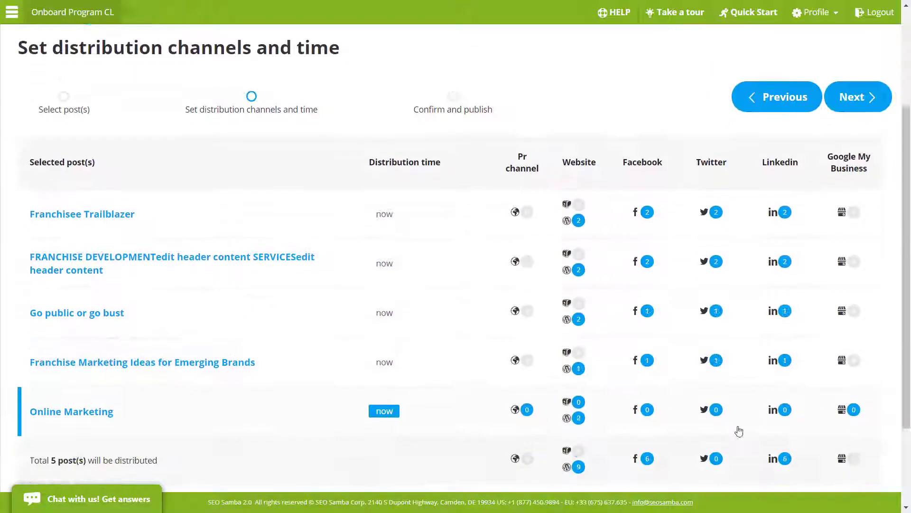
scroll(570, 442, "down", 3)
scroll(544, 392, "up", 1)
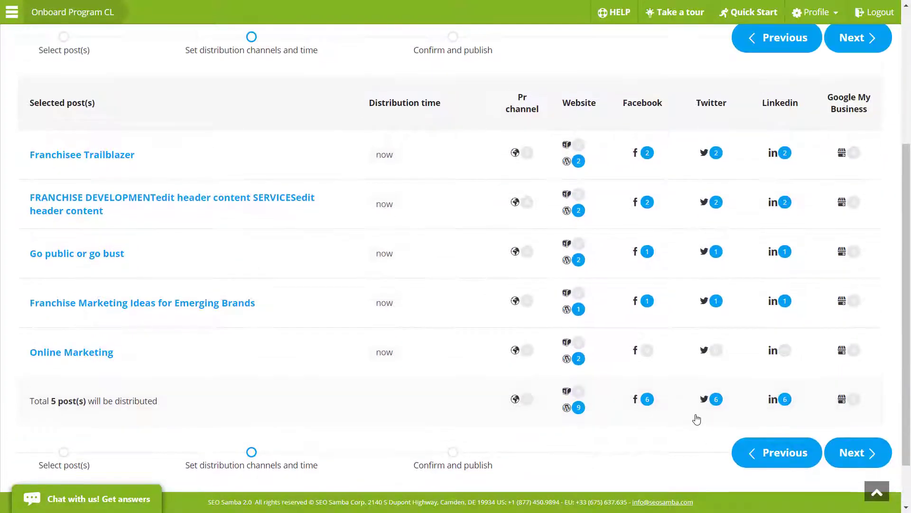
left_click(858, 453)
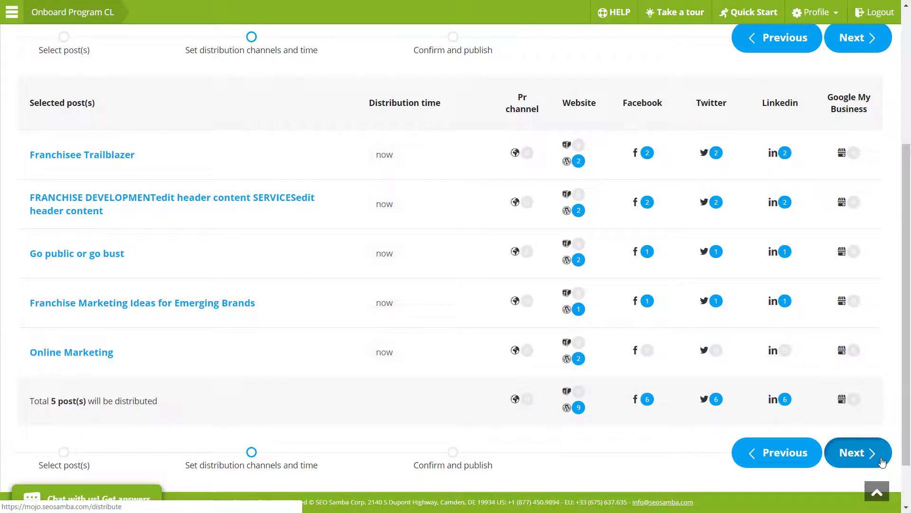
left_click(859, 464)
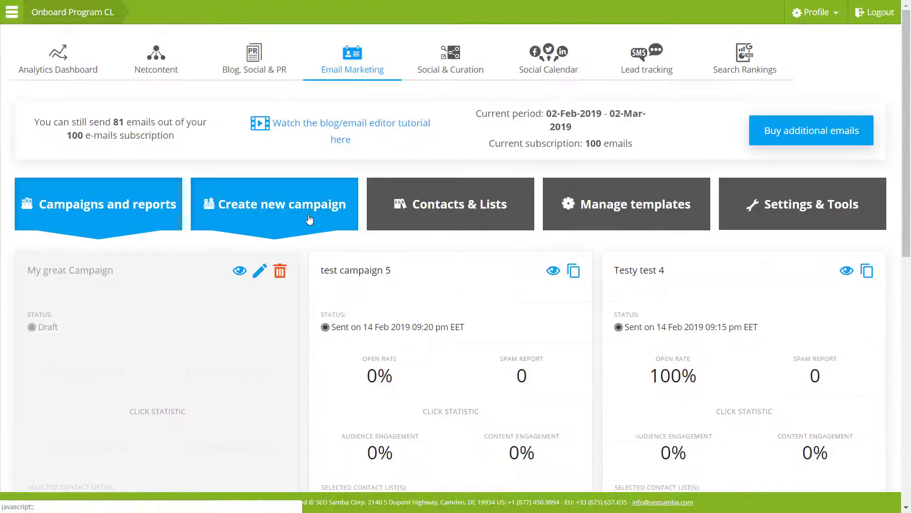
Create a new campaign for the QA and Partners lists using the Blog posts digest template
left_click(310, 213)
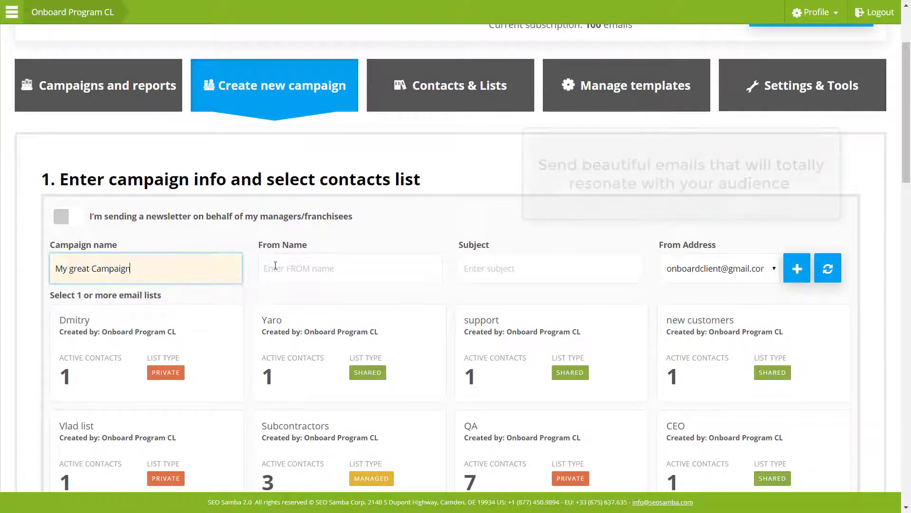
type("Traiblazer")
scroll(455, 285, "down", 5)
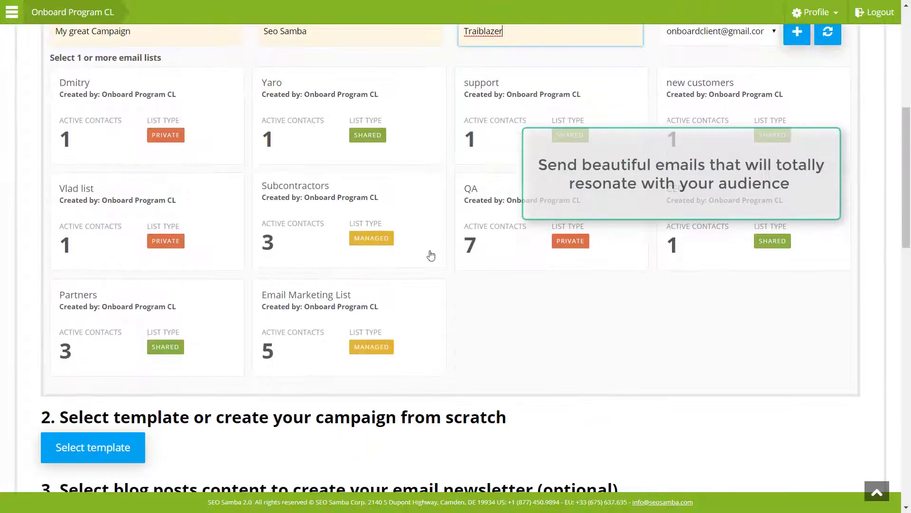
left_click(513, 214)
left_click(200, 327)
scroll(456, 285, "down", 5)
left_click(93, 446)
left_click(129, 164)
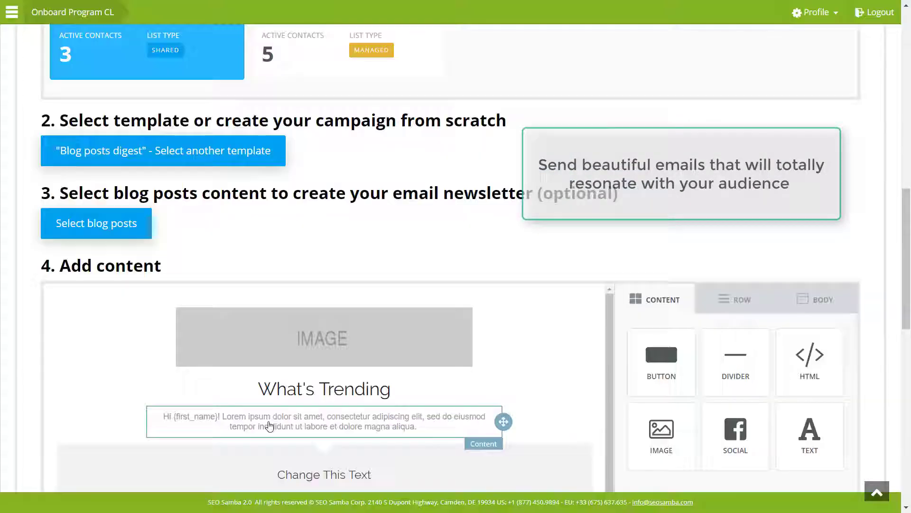
Build the newsletter from posts including SeoToaster CRM Ultimate Edition, and delete the Change This Text row
left_click(96, 104)
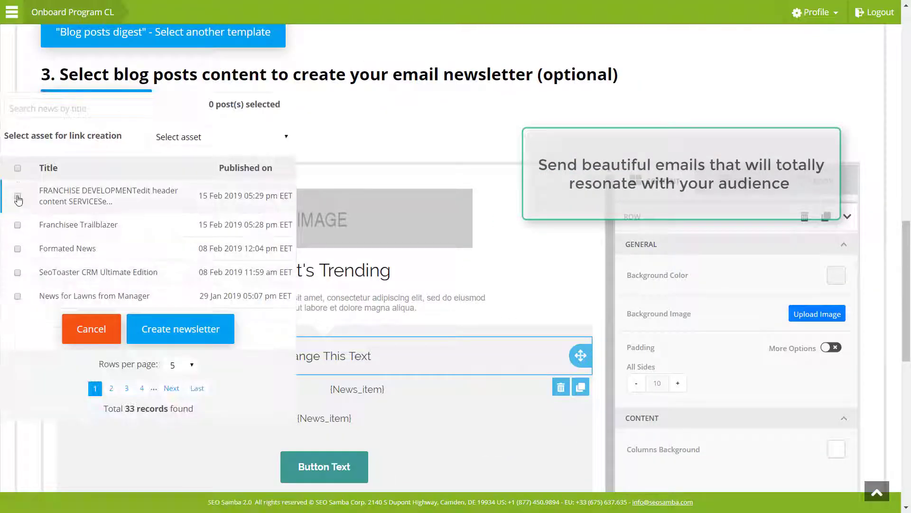
left_click(18, 249)
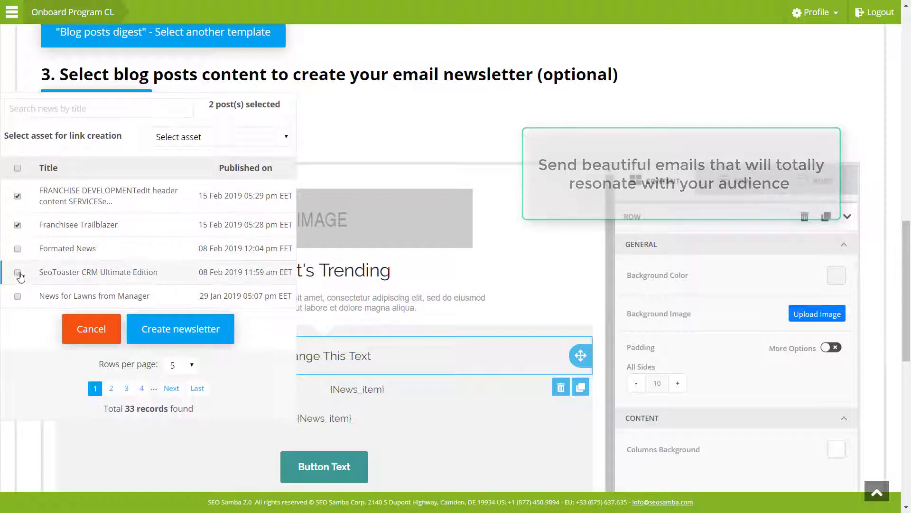
left_click(180, 328)
scroll(203, 329, "down", 5)
scroll(203, 330, "down", 5)
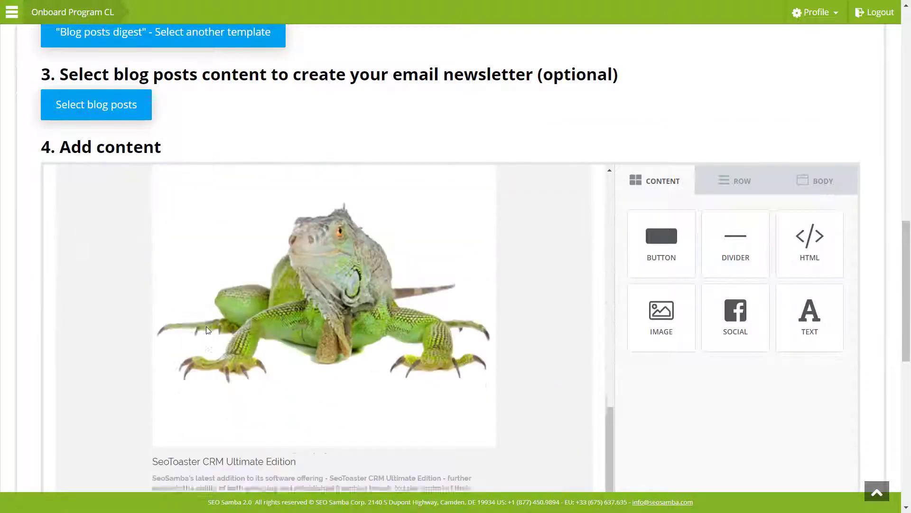
scroll(203, 329, "down", 3)
scroll(206, 330, "down", 2)
scroll(207, 330, "up", 8)
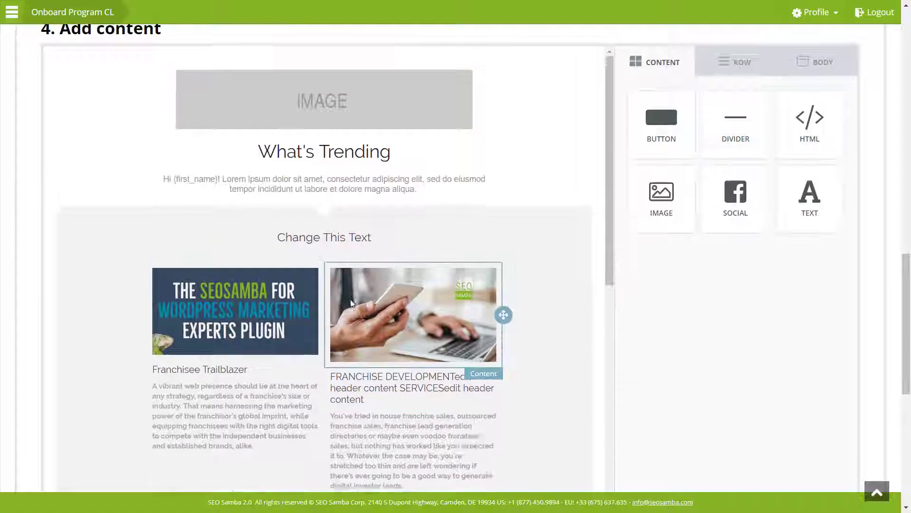
left_click(93, 428)
left_click(836, 215)
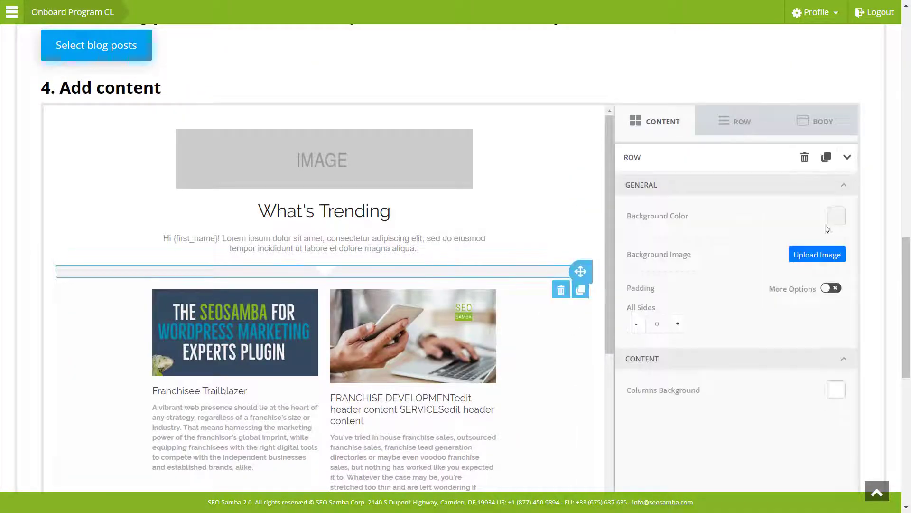
Make a newsletter row's background green and enlarge the greeting text to 18px
left_click(836, 215)
left_click_drag(798, 271, 791, 243)
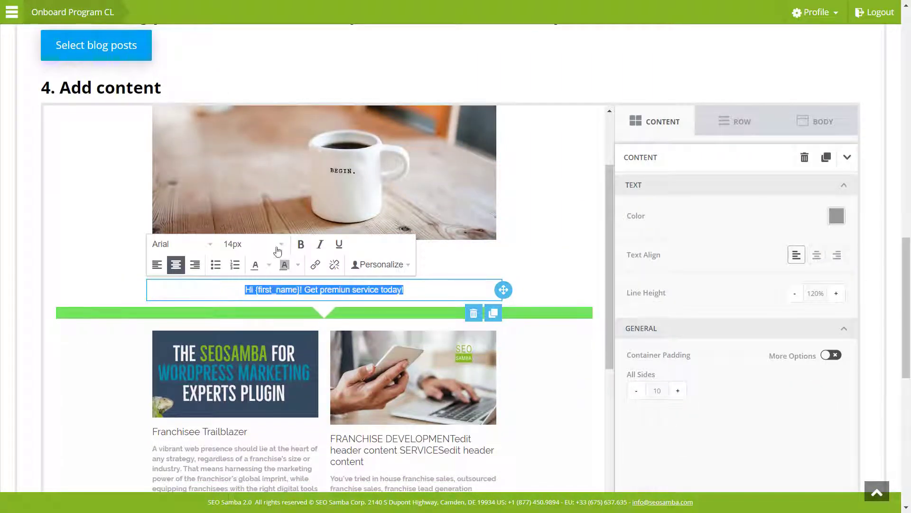
left_click(278, 250)
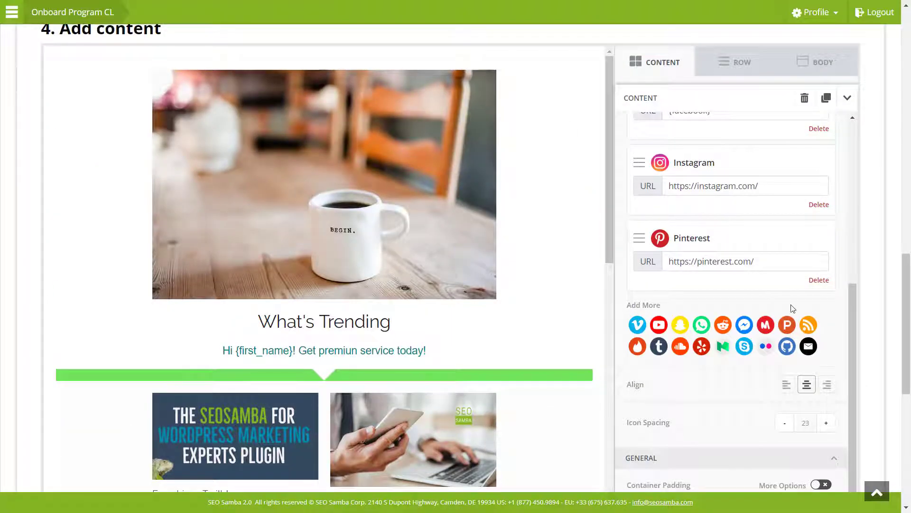
scroll(867, 322, "down", 5)
scroll(840, 356, "down", 5)
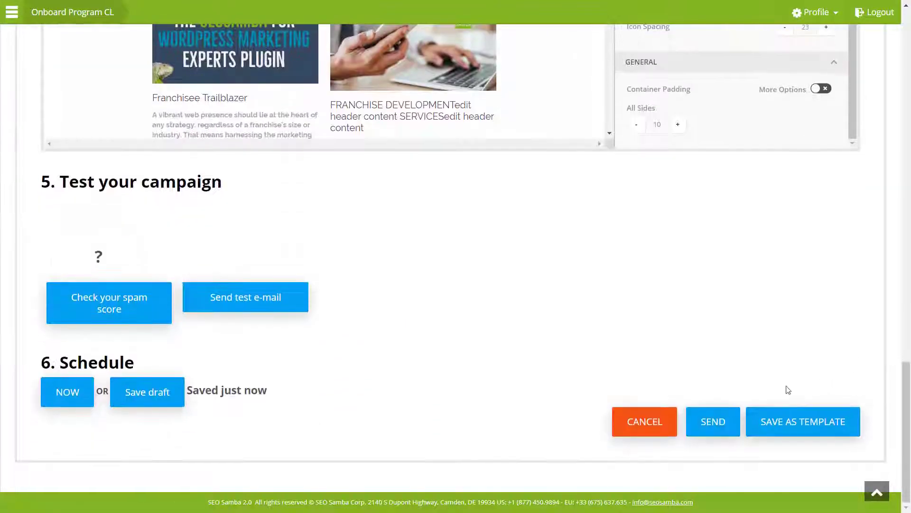